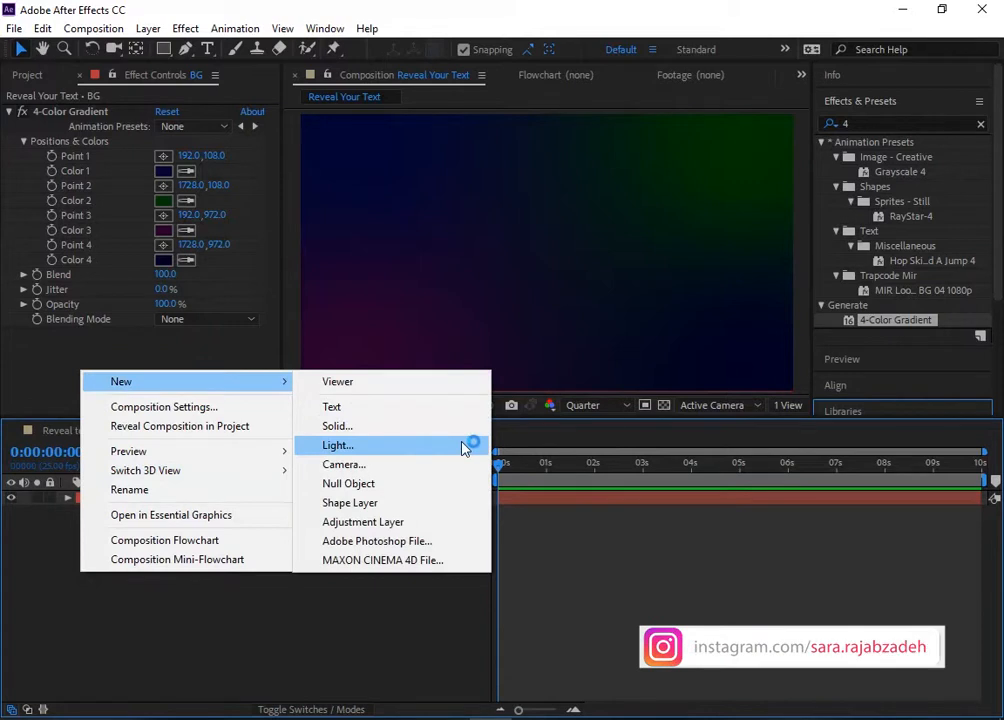
# Step: Create a new shape layer, add a path to it, and draw a straight horizontal line across the middle of the composition
pyautogui.click(422, 509)
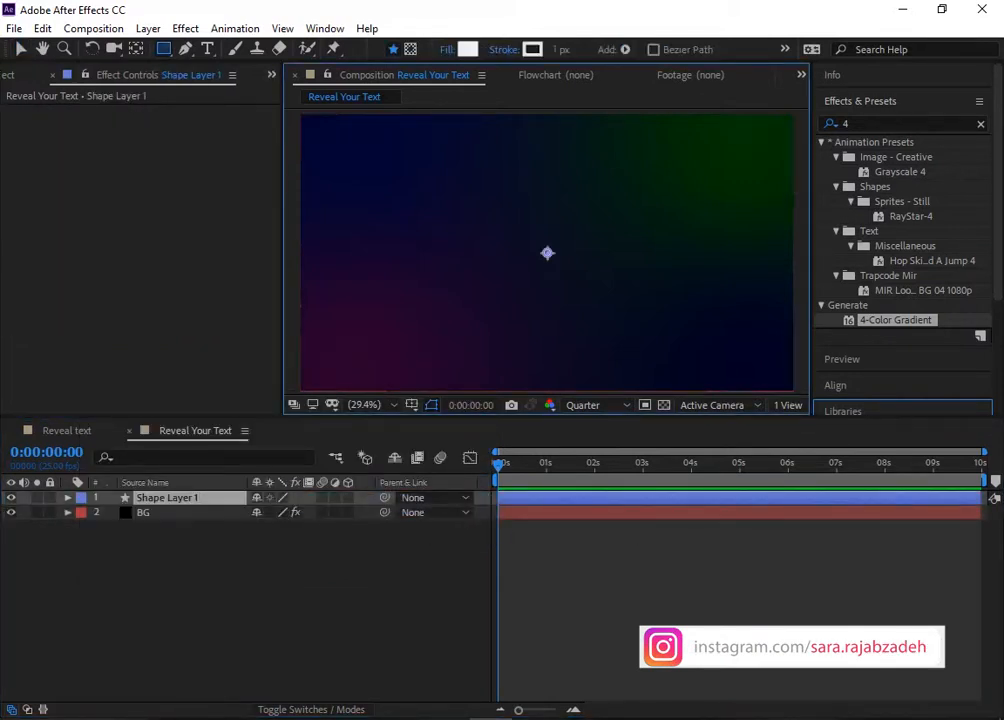
pyautogui.click(67, 497)
pyautogui.click(365, 512)
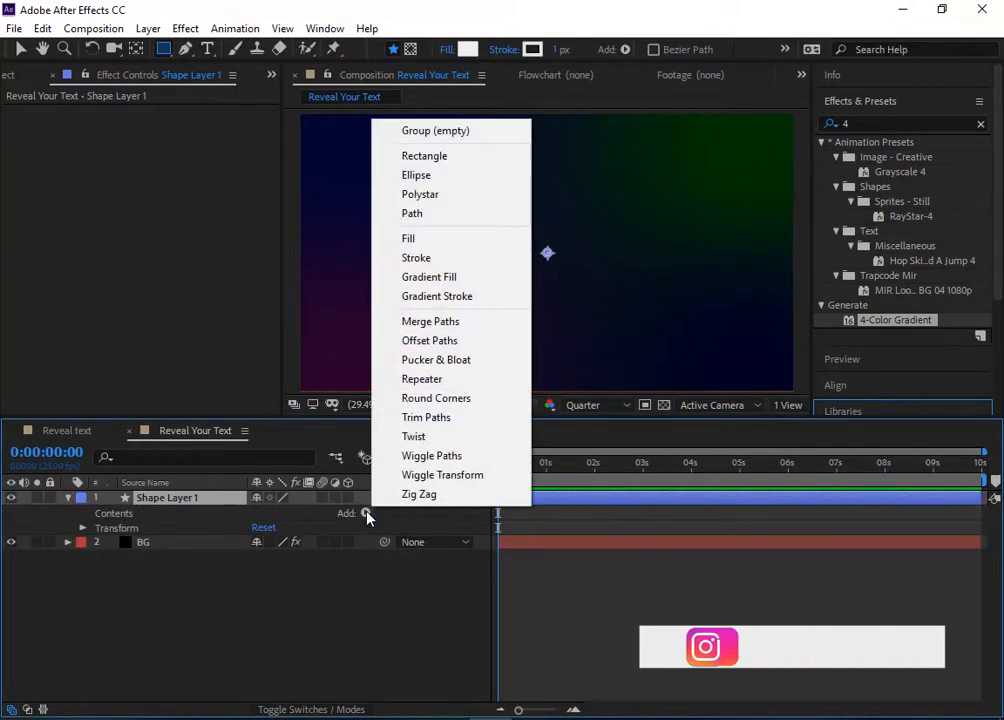
pyautogui.click(457, 214)
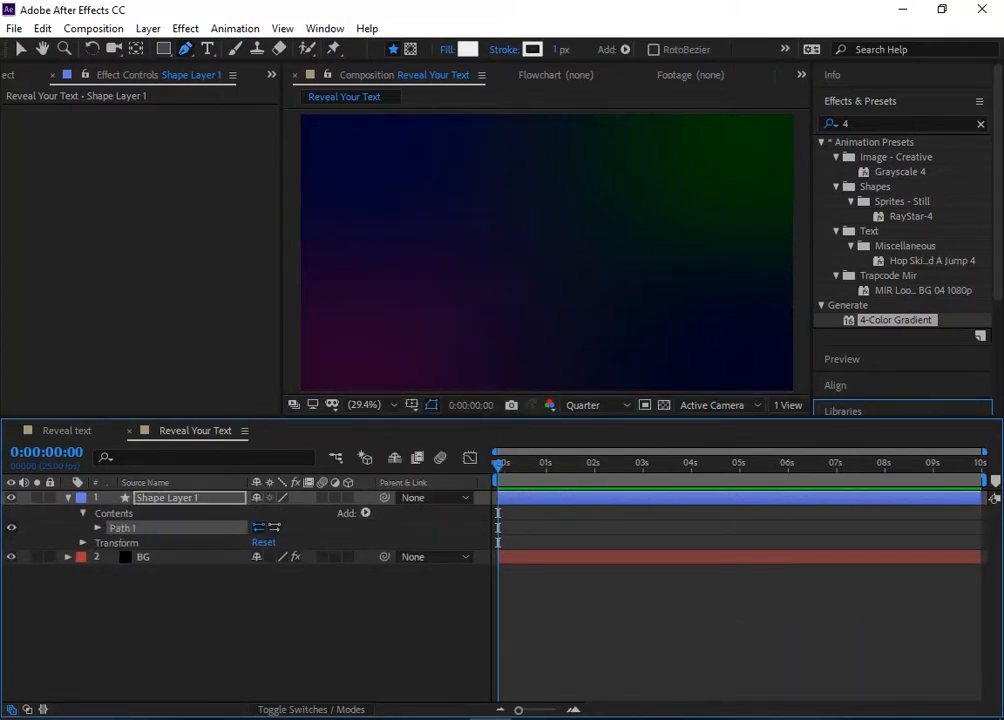
pyautogui.click(452, 242)
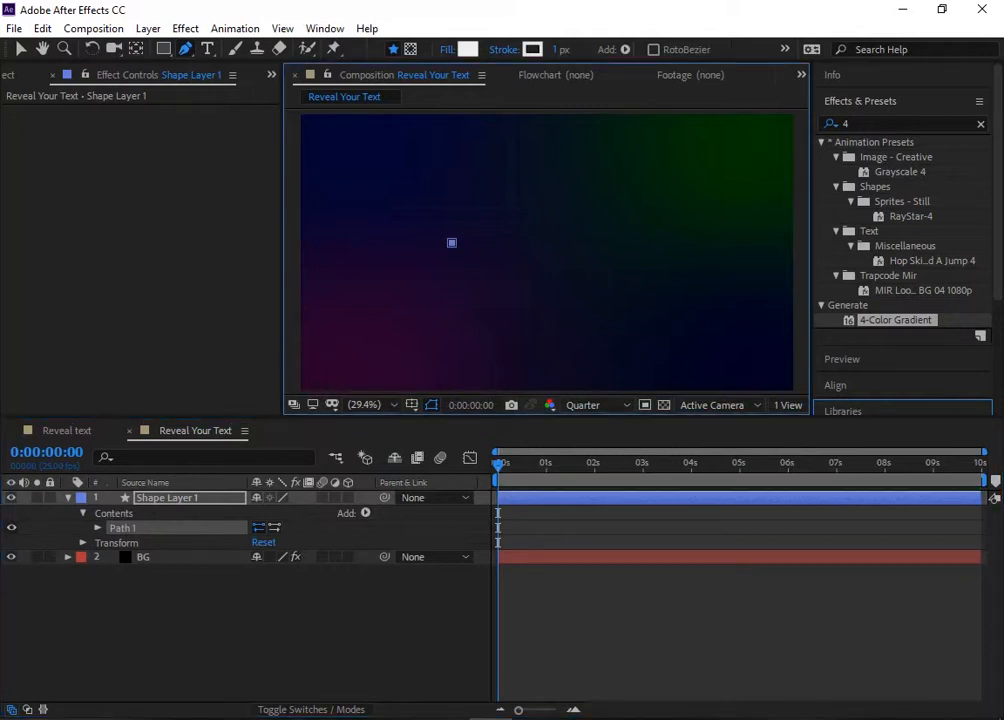
pyautogui.click(636, 242)
# Step: Add a stroke to the shape layer's line and set its stroke width to 300
pyautogui.click(365, 512)
pyautogui.click(430, 259)
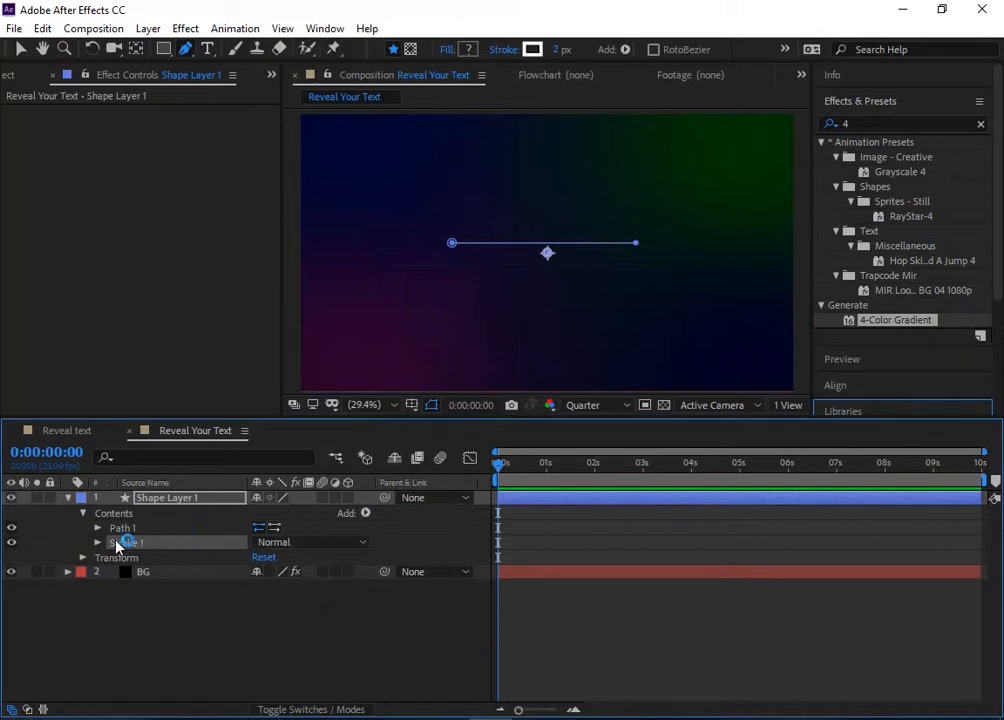
pyautogui.click(98, 542)
pyautogui.moveTo(262, 600)
pyautogui.mouseDown()
pyautogui.moveTo(368, 600)
pyautogui.moveTo(365, 619)
pyautogui.moveTo(429, 619)
pyautogui.mouseUp()
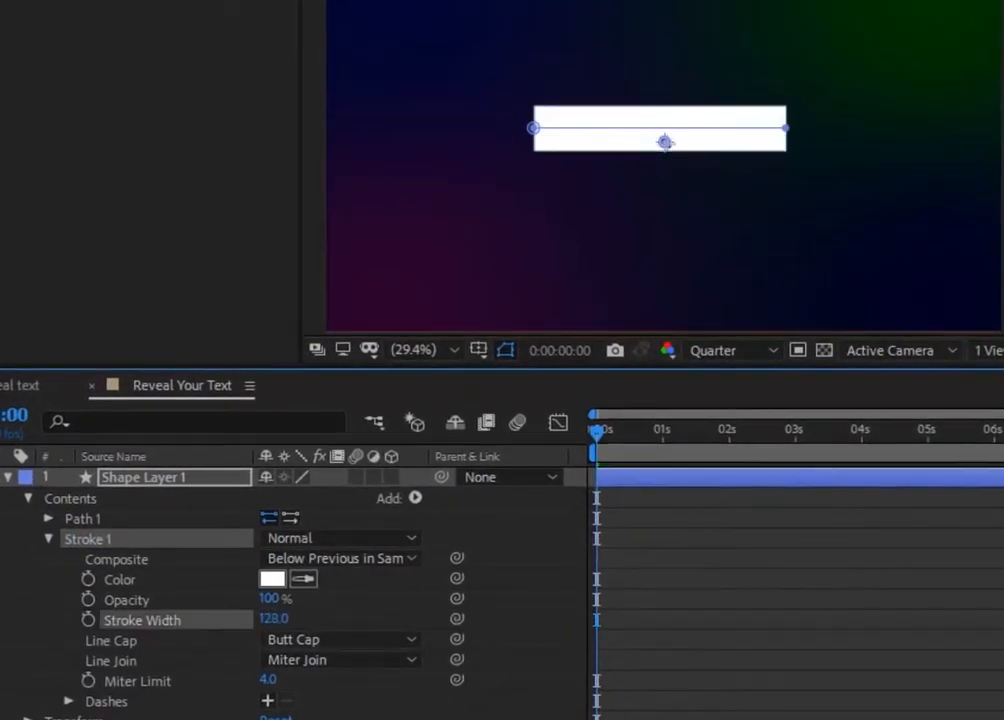
pyautogui.click(262, 619)
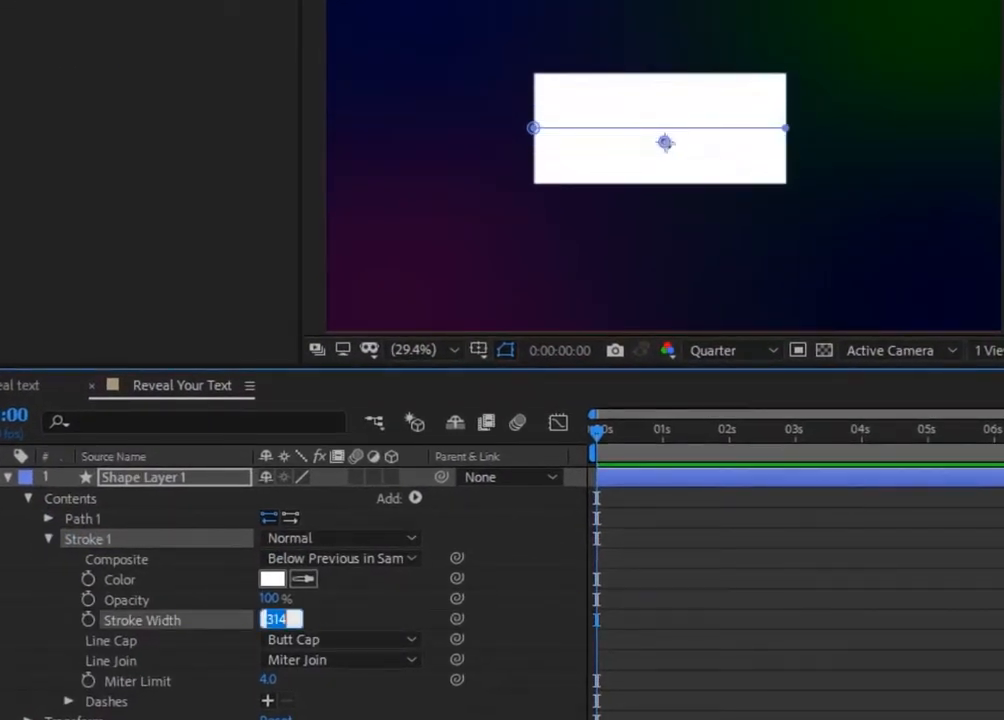
pyautogui.write('300')
pyautogui.press('Return')
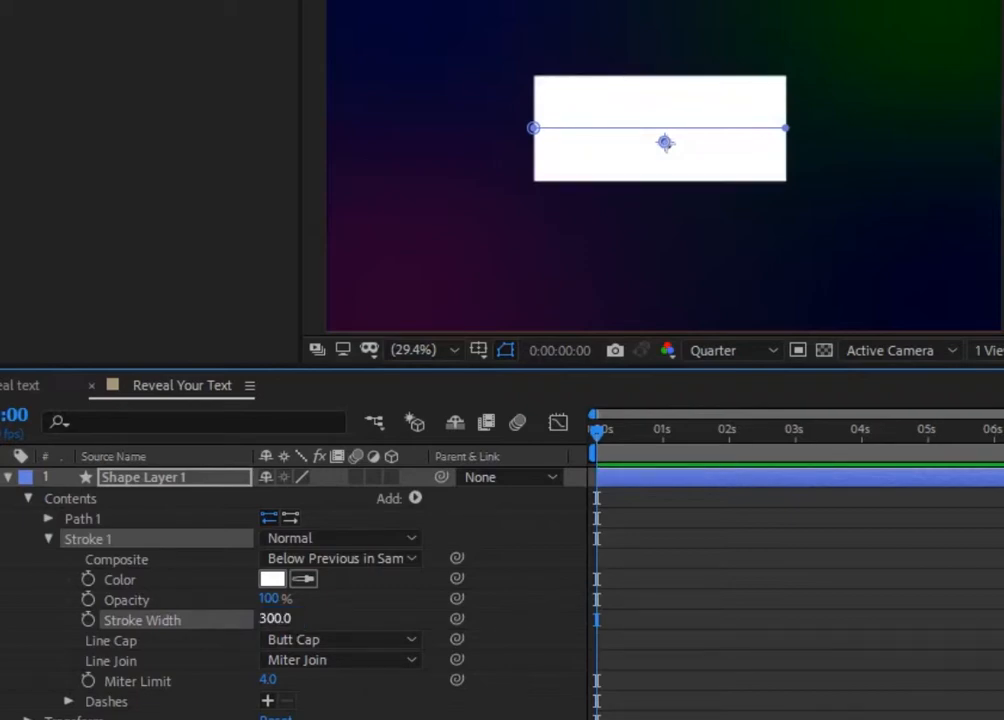
# Step: Move Shape Layer 1 horizontally so its position is 978, 540
pyautogui.click(158, 480)
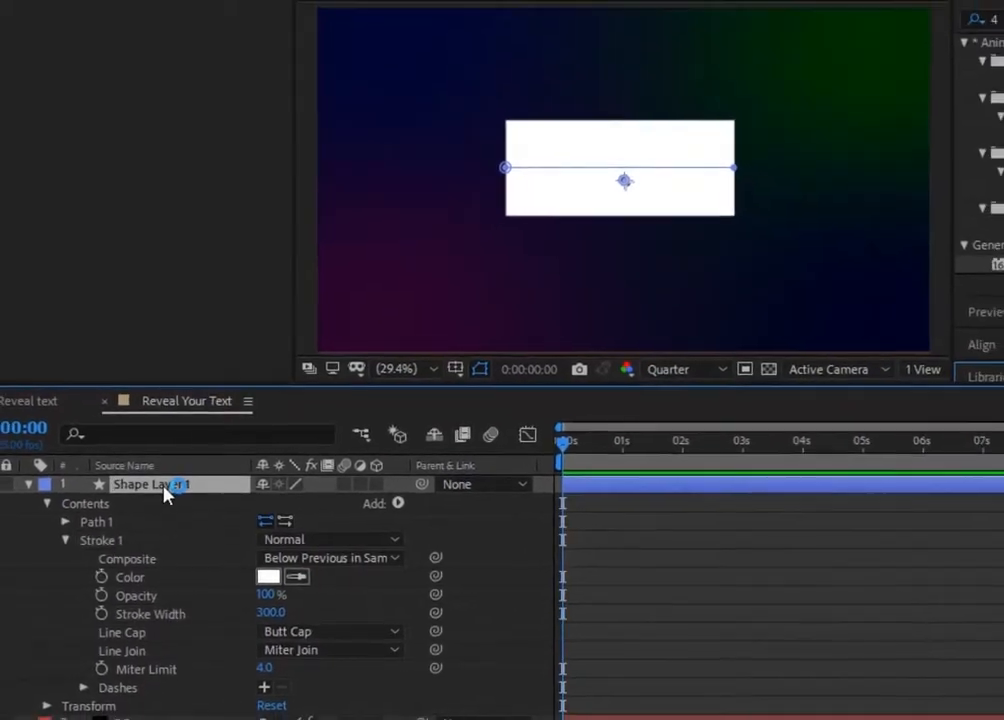
pyautogui.press('p')
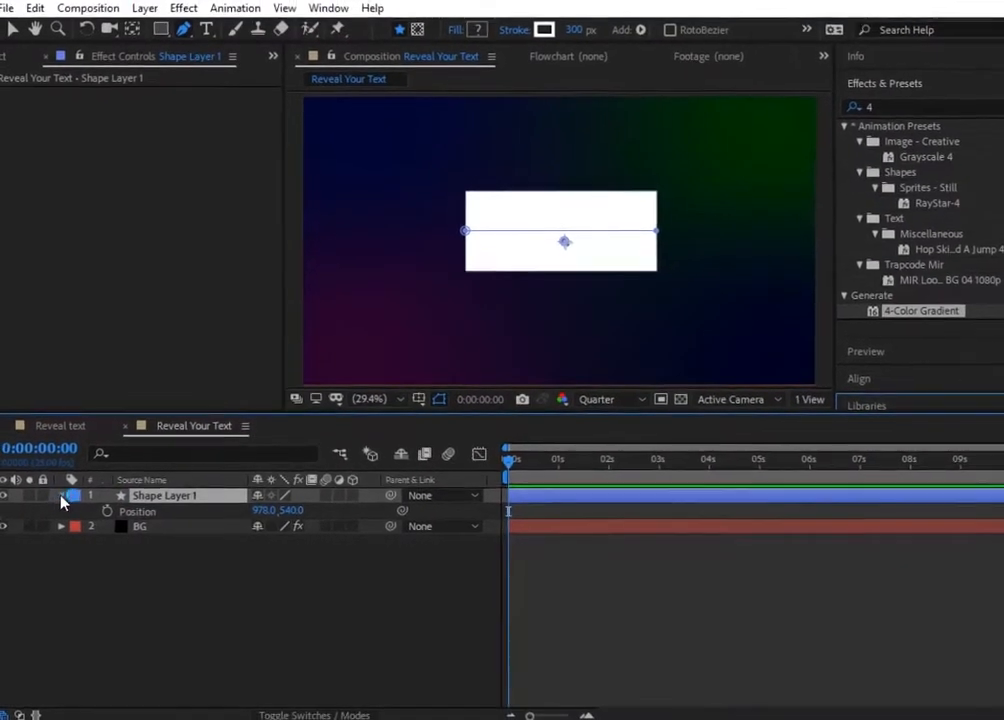
pyautogui.click(50, 492)
# Step: Add a Trim Paths operator to the contents of Shape Layer 1
pyautogui.click(50, 492)
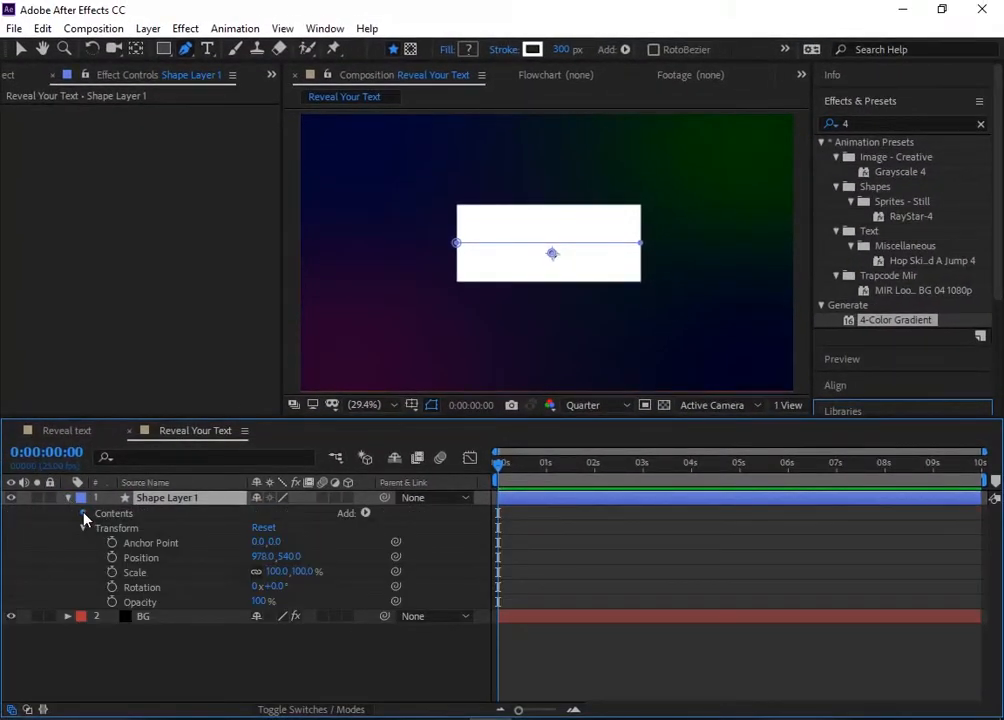
pyautogui.click(83, 513)
pyautogui.click(365, 512)
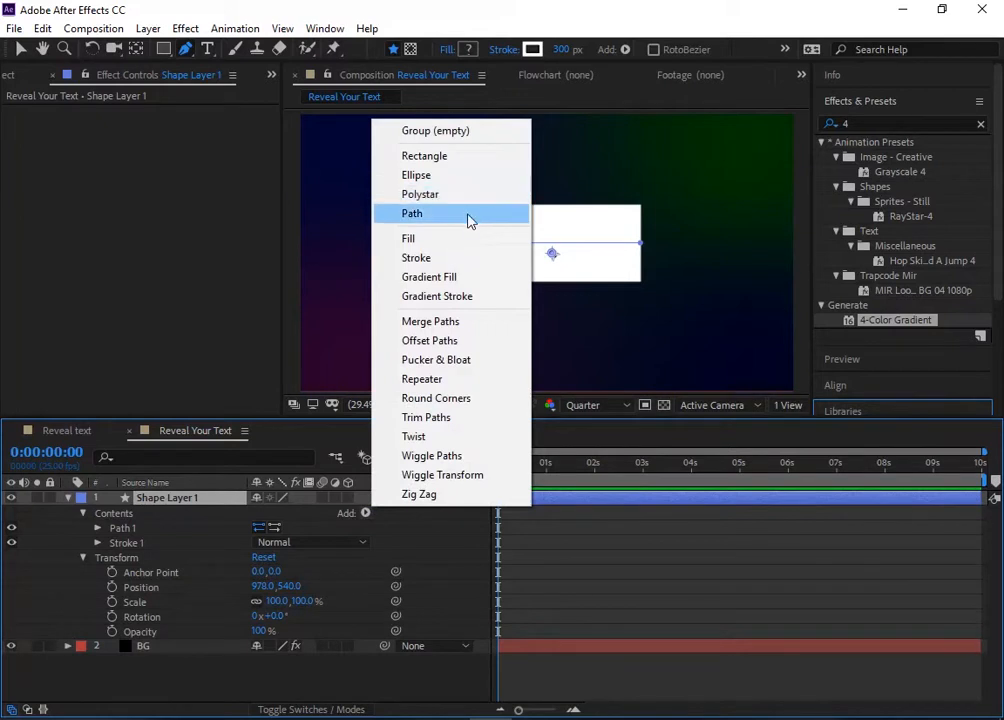
pyautogui.click(500, 417)
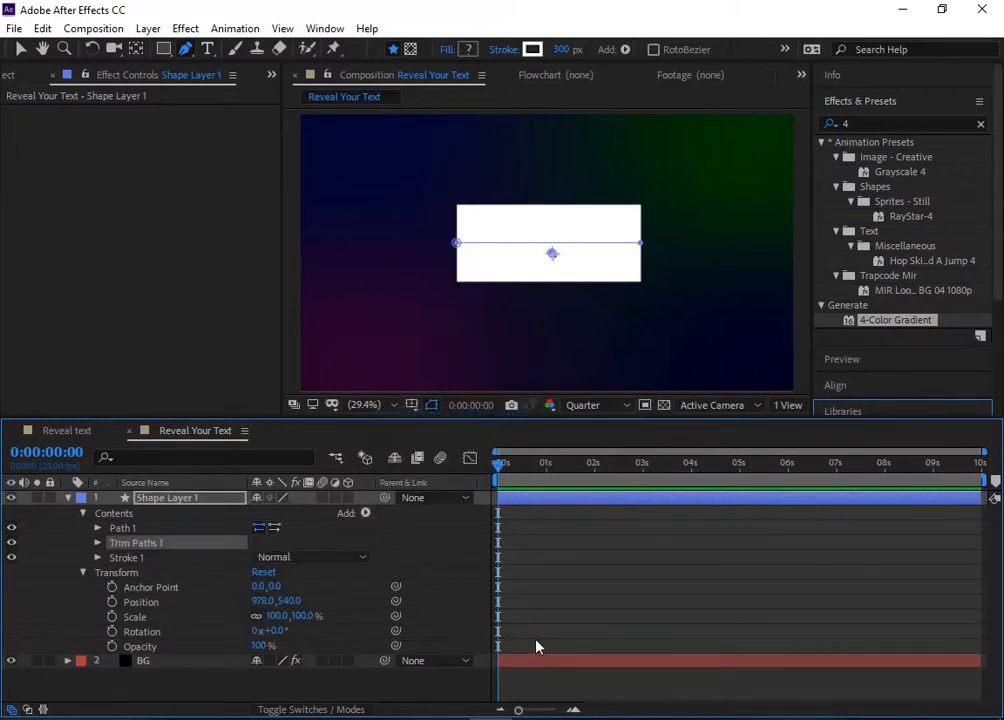
# Step: Keyframe the Trim Paths End value from 0% at 0 seconds to 100% at 1 second
pyautogui.click(576, 710)
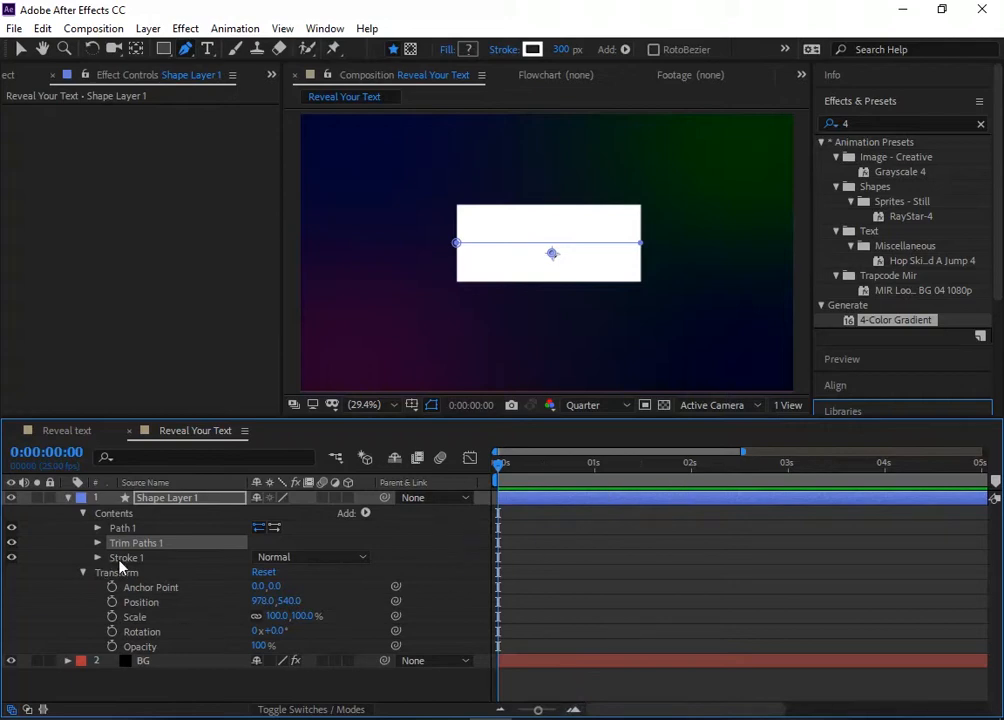
pyautogui.click(97, 542)
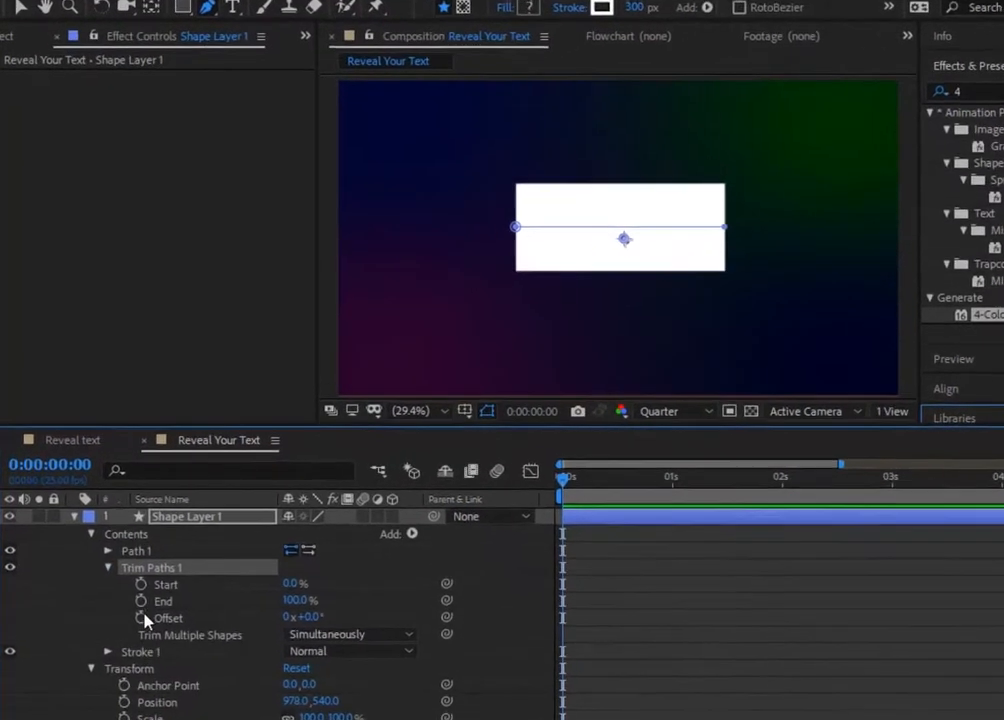
pyautogui.moveTo(320, 622); pyautogui.dragTo(135, 665)
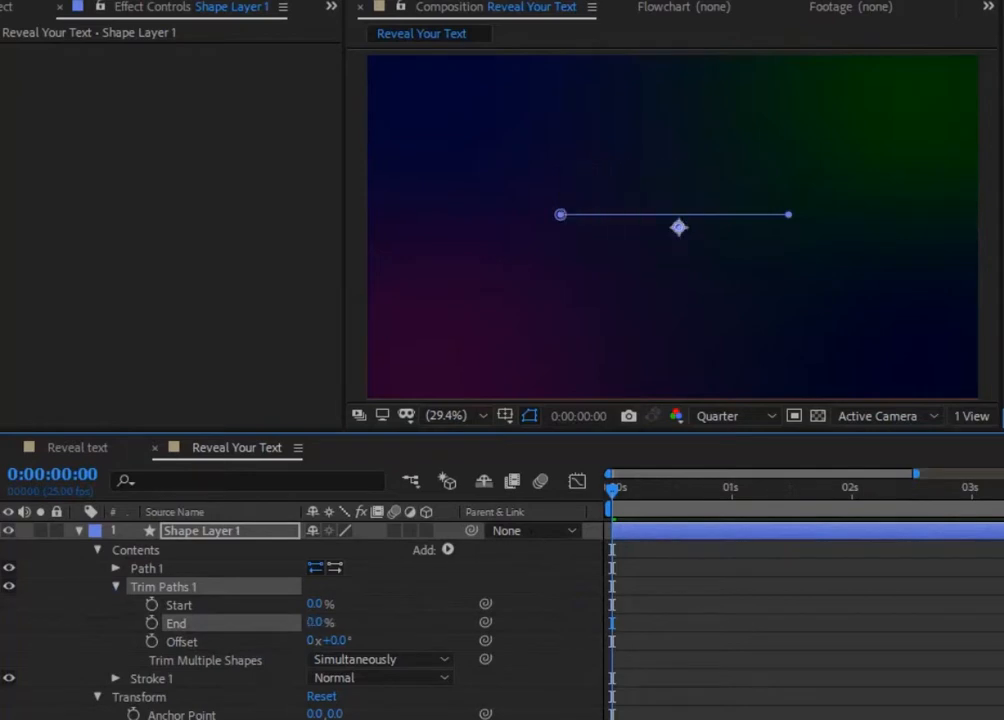
pyautogui.click(153, 624)
pyautogui.click(731, 503)
pyautogui.moveTo(315, 622); pyautogui.dragTo(616, 614)
# Step: Keyframe the Trim Paths Start value from 0% at 0:00:00:19 to 100% at 0:00:01:21
pyautogui.moveTo(731, 490); pyautogui.dragTo(710, 495)
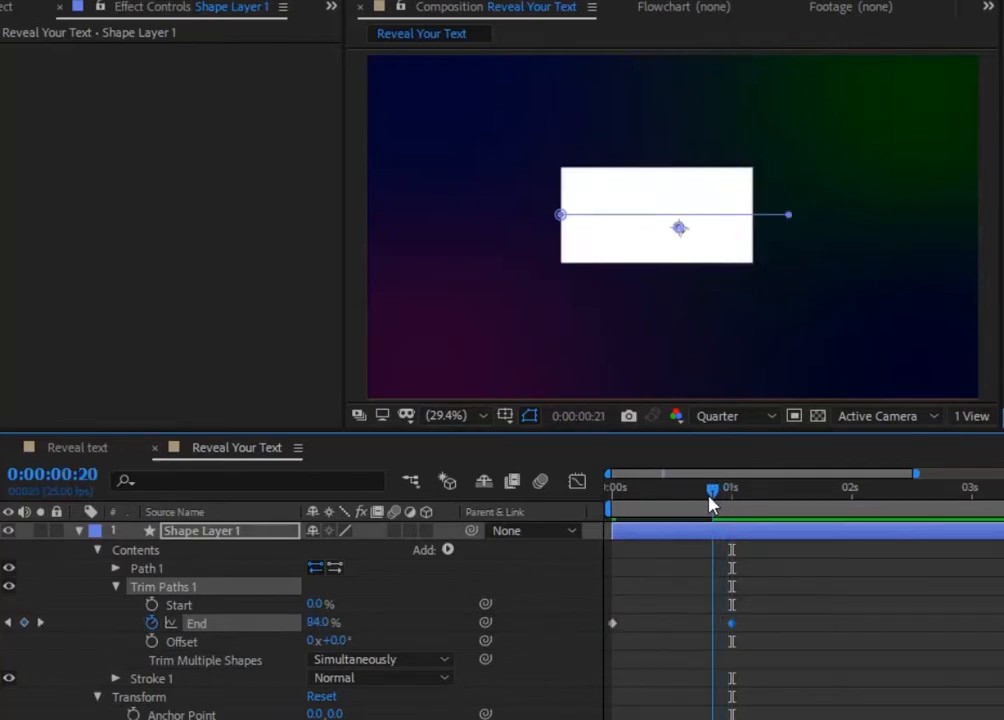
pyautogui.moveTo(708, 505); pyautogui.dragTo(702, 503)
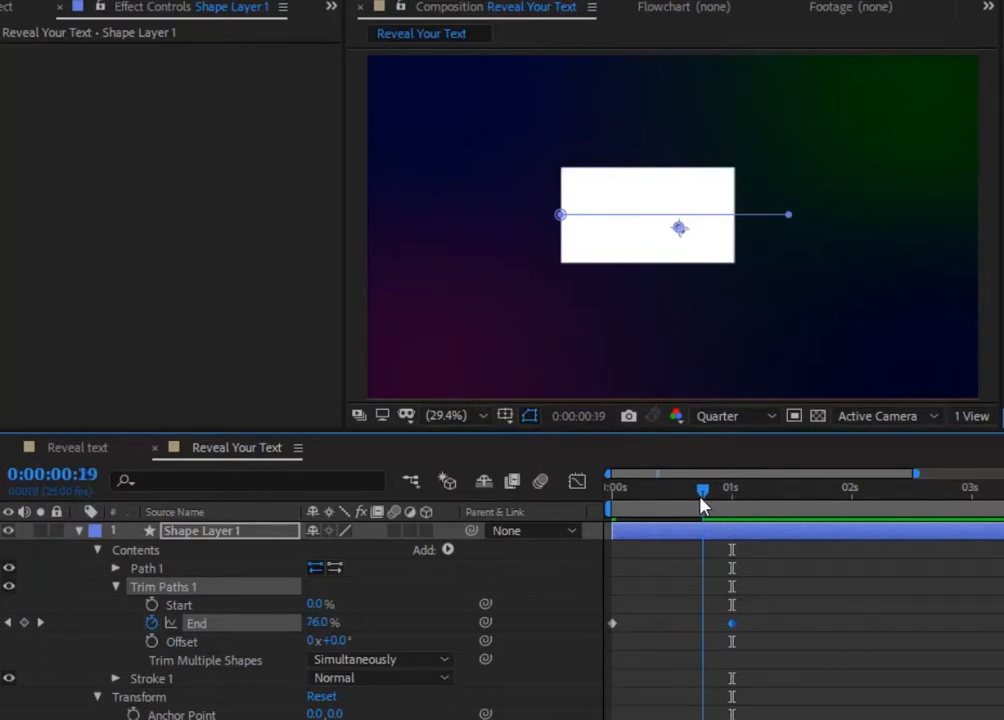
pyautogui.click(155, 604)
pyautogui.click(769, 594)
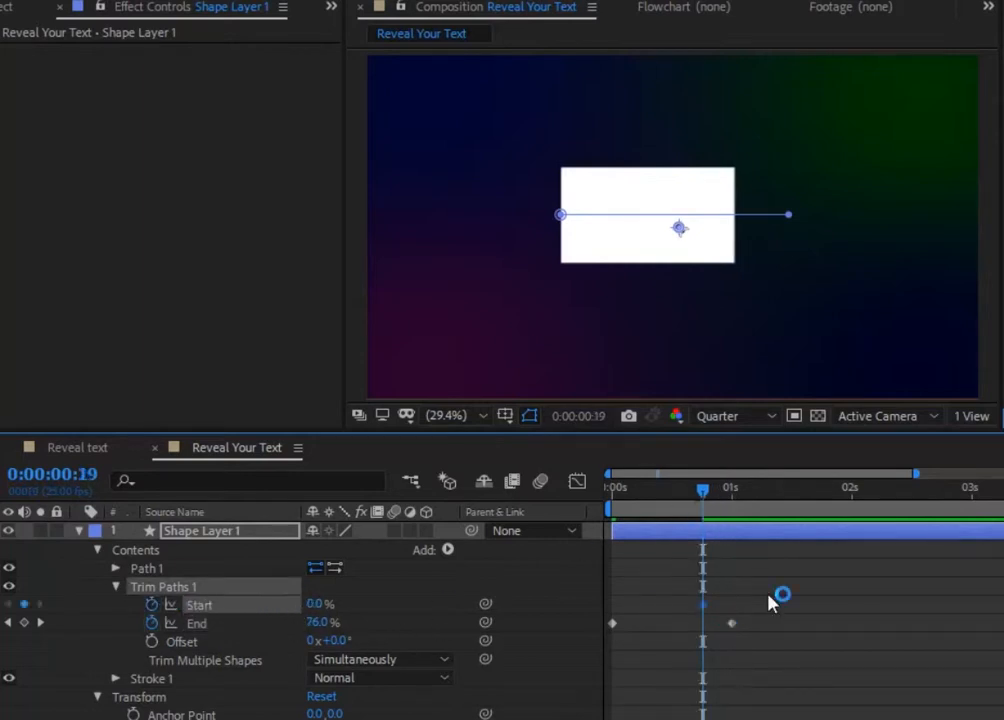
pyautogui.click(833, 502)
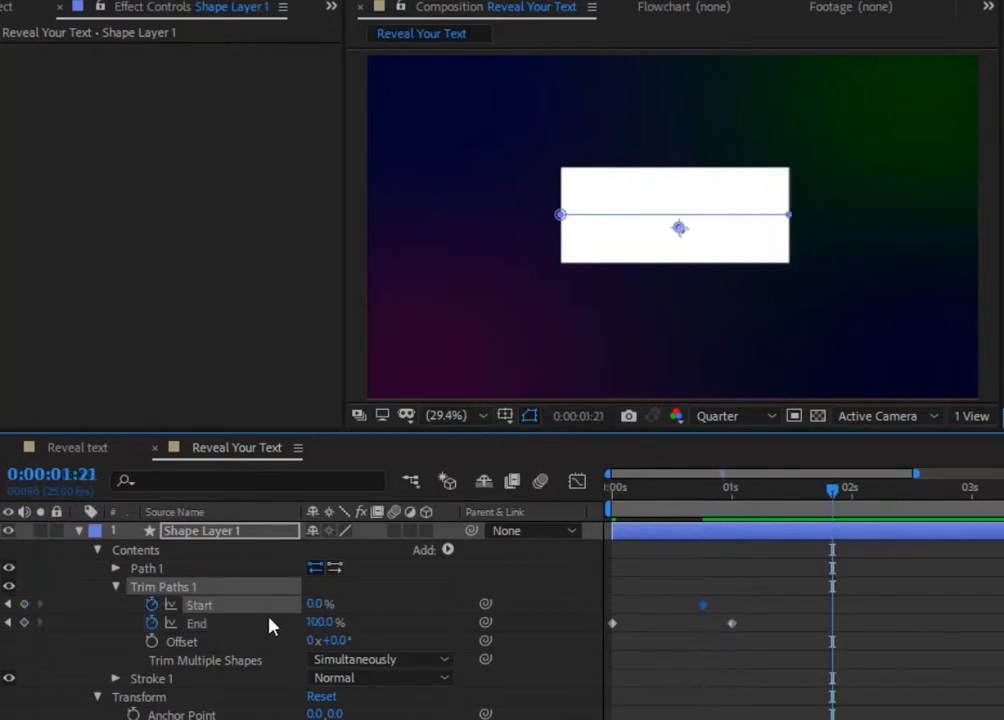
pyautogui.moveTo(315, 604); pyautogui.dragTo(417, 604)
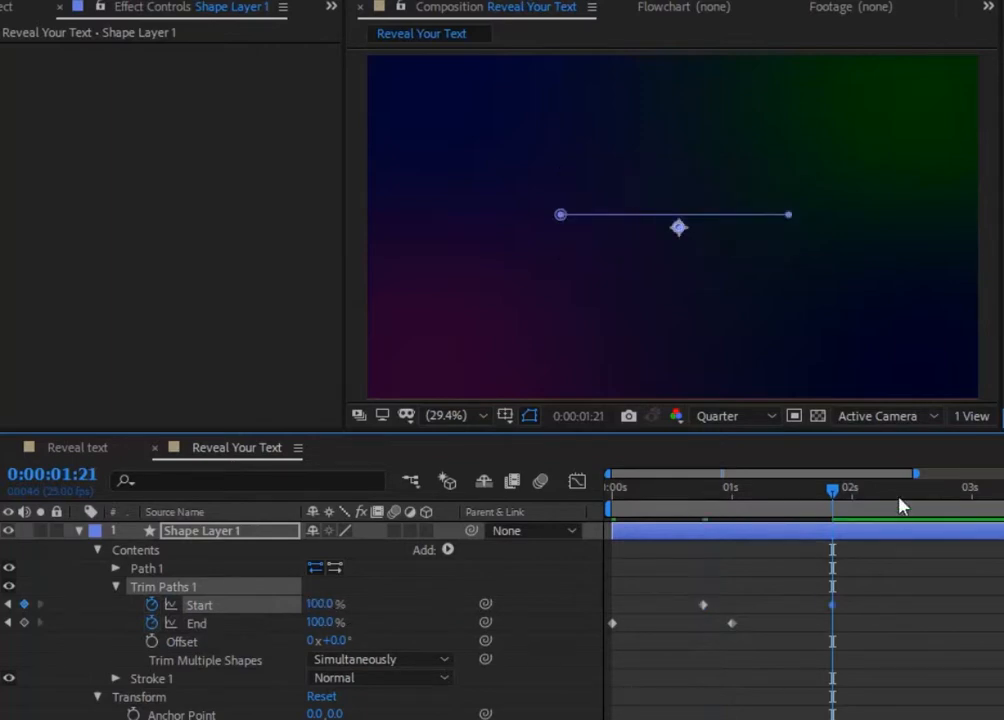
# Step: Preview the trim animation and apply Easy Ease to all Start and End keyframes
pyautogui.moveTo(839, 491); pyautogui.dragTo(579, 486)
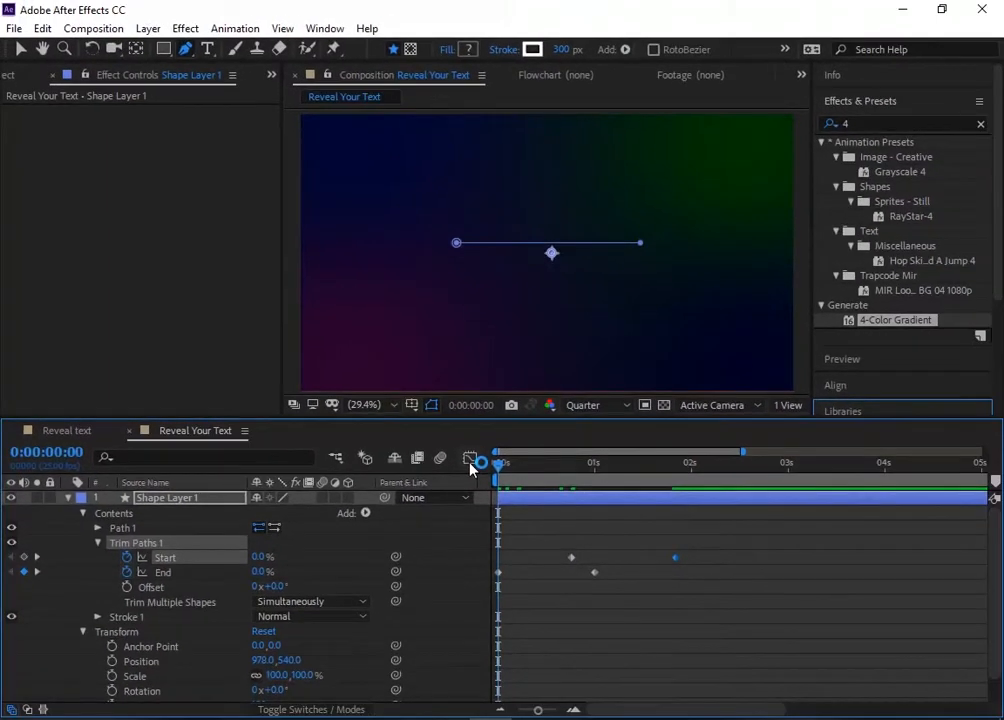
pyautogui.press('space')
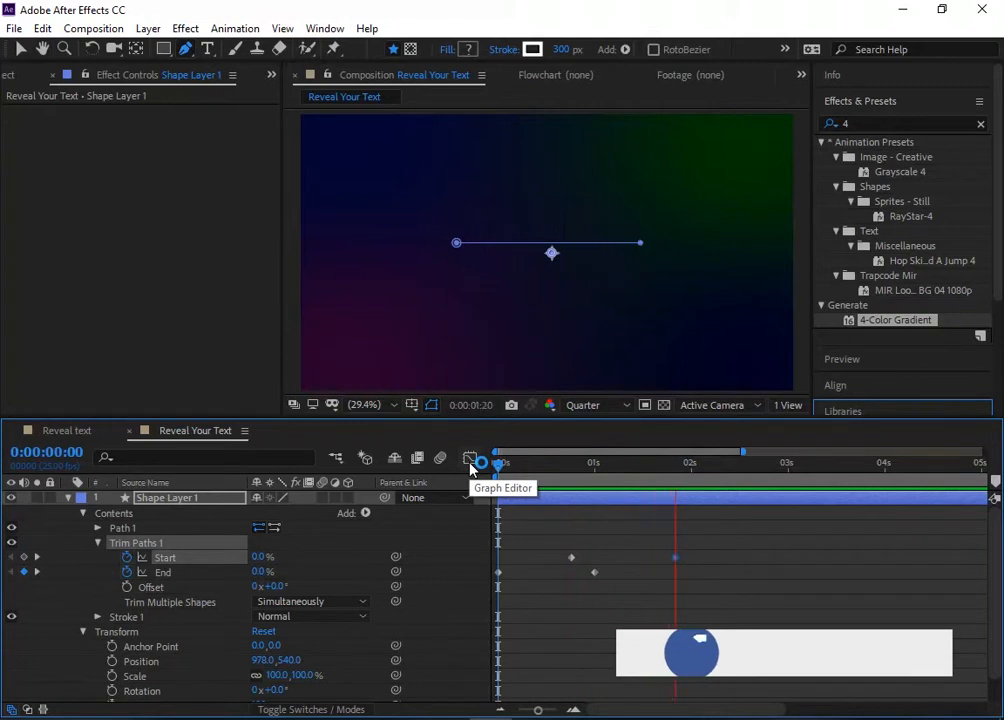
pyautogui.moveTo(690, 536); pyautogui.dragTo(493, 601)
pyautogui.press('F9')
pyautogui.click(65, 498)
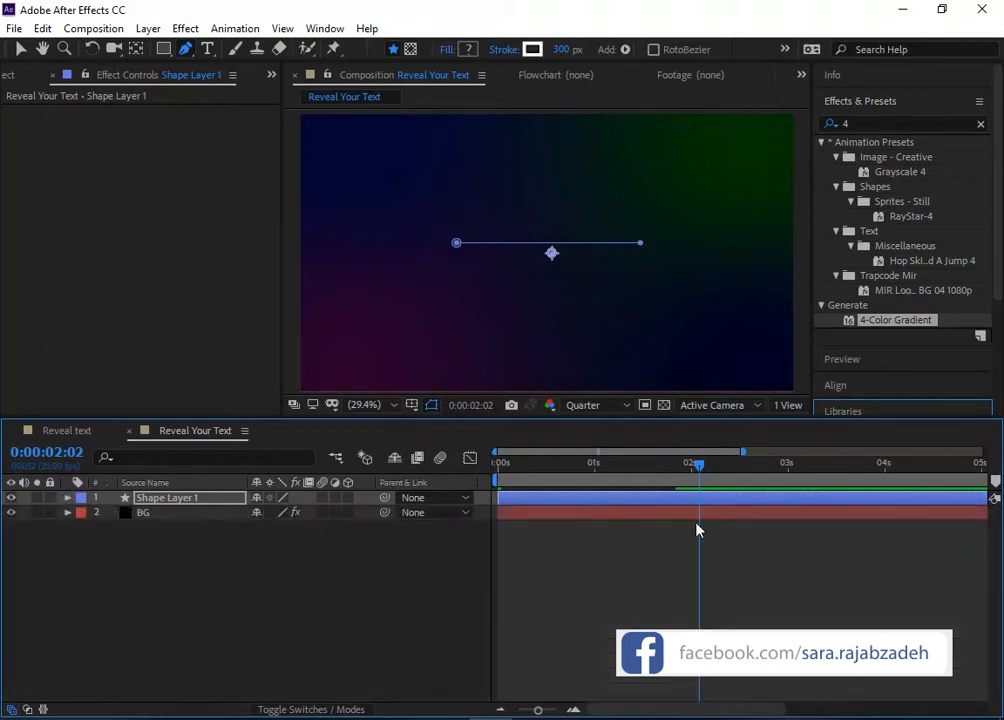
# Step: Duplicate Shape Layer 1 and change the copy's stroke color to red
pyautogui.moveTo(698, 470); pyautogui.dragTo(597, 465)
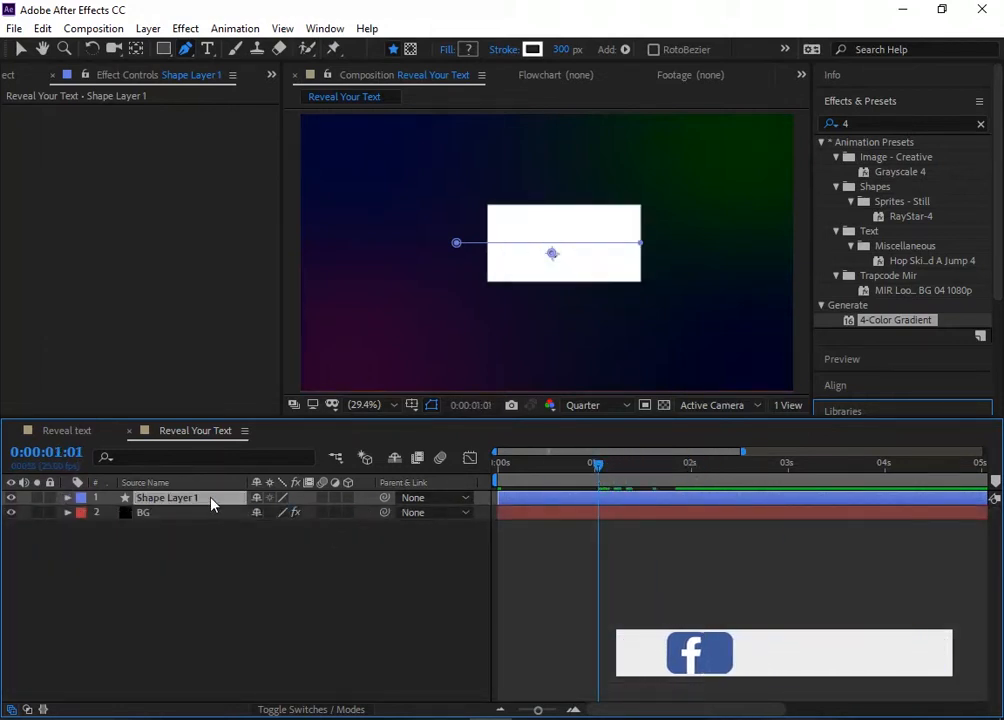
pyautogui.hotkey('ctrl', 'd')
pyautogui.click(67, 498)
pyautogui.click(83, 513)
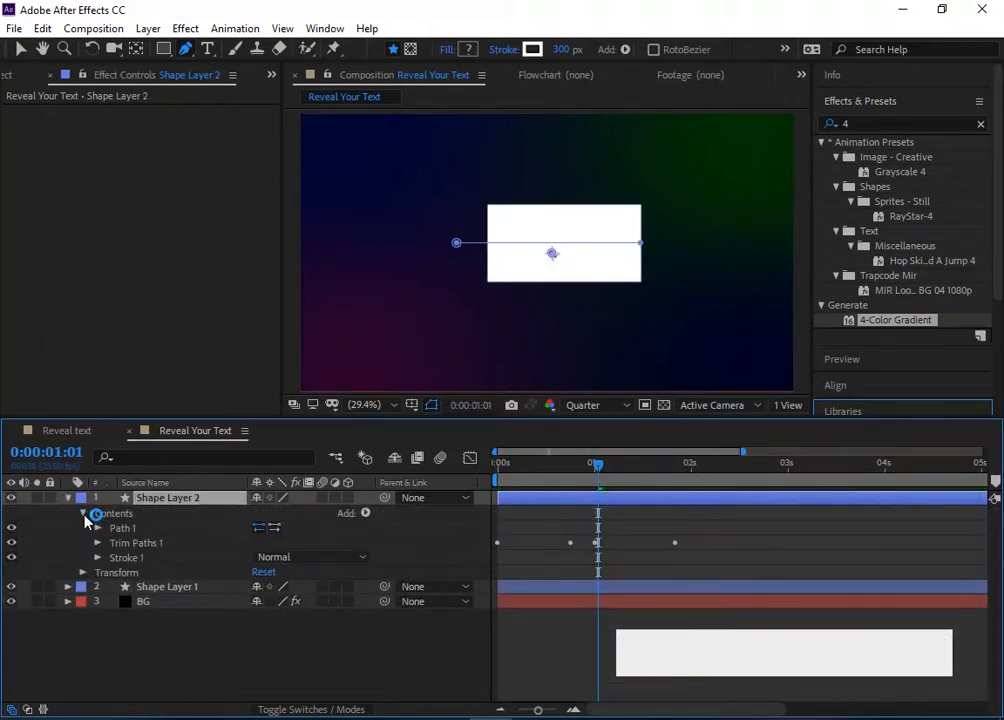
pyautogui.click(97, 557)
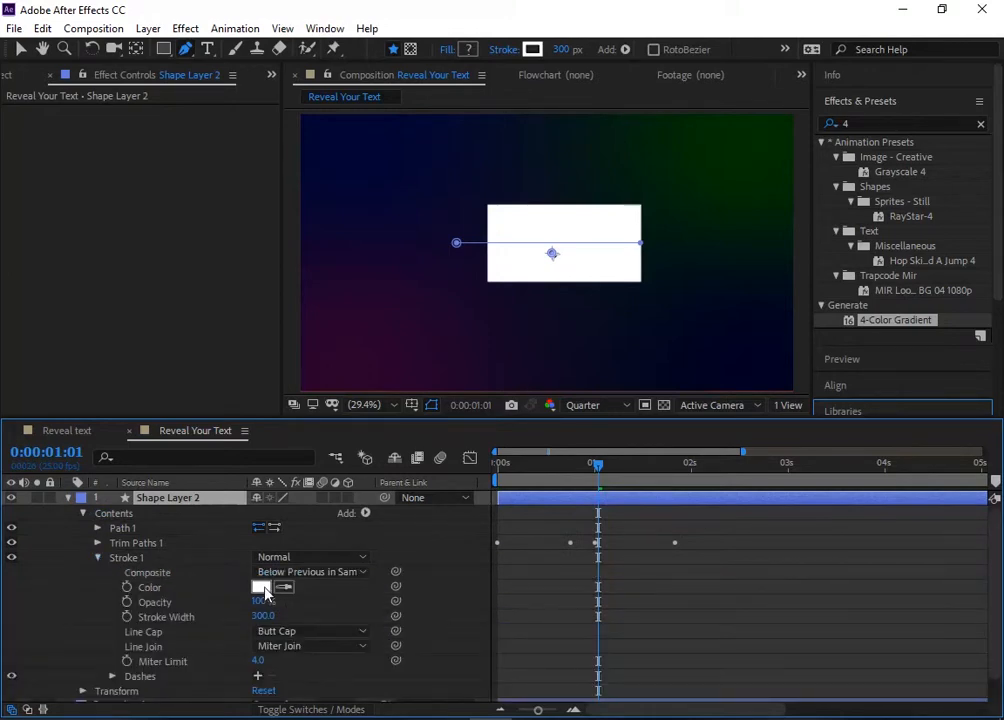
pyautogui.click(261, 587)
pyautogui.write('A60000')
pyautogui.click(758, 471)
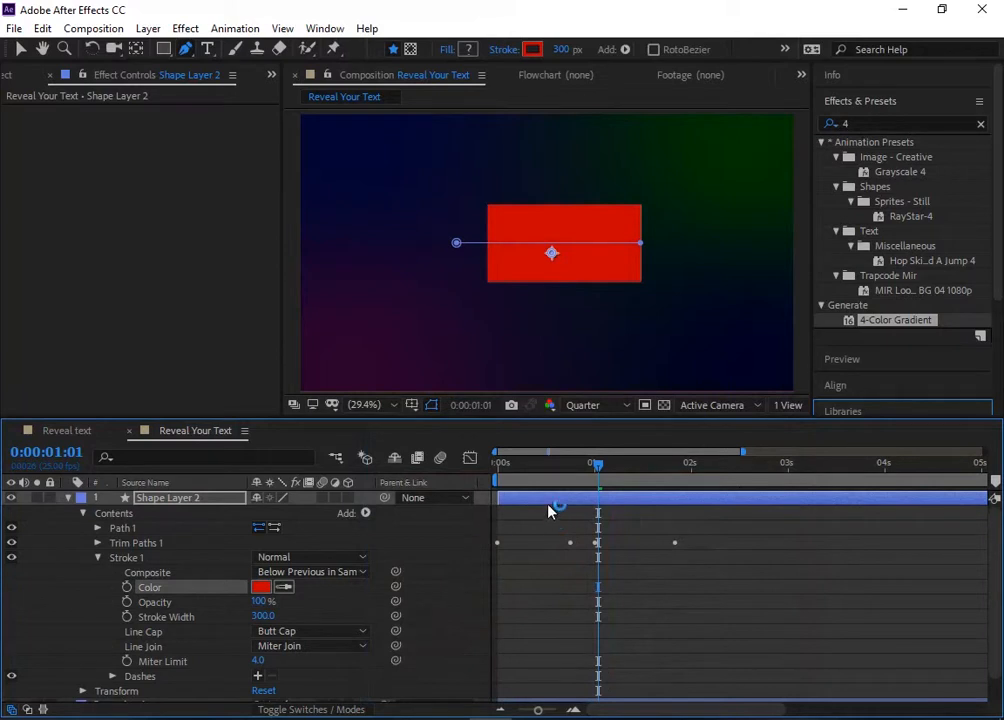
# Step: Delay Shape Layer 2 to start at about 0.7 seconds and preview the red bar following the white one
pyautogui.moveTo(530, 505); pyautogui.dragTo(502, 466)
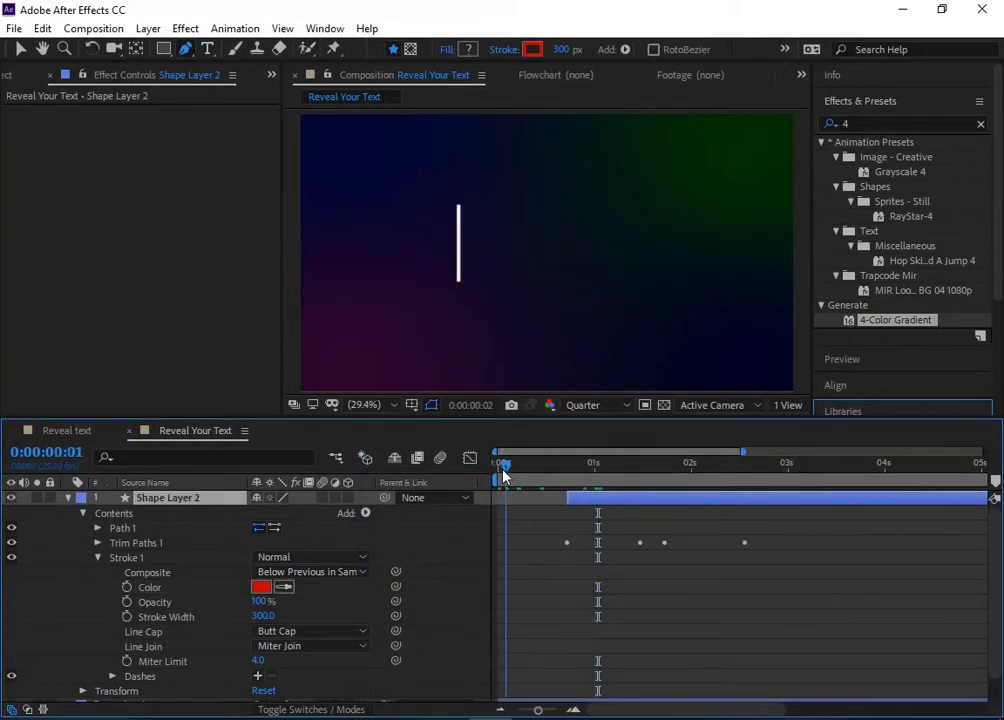
pyautogui.press('space')
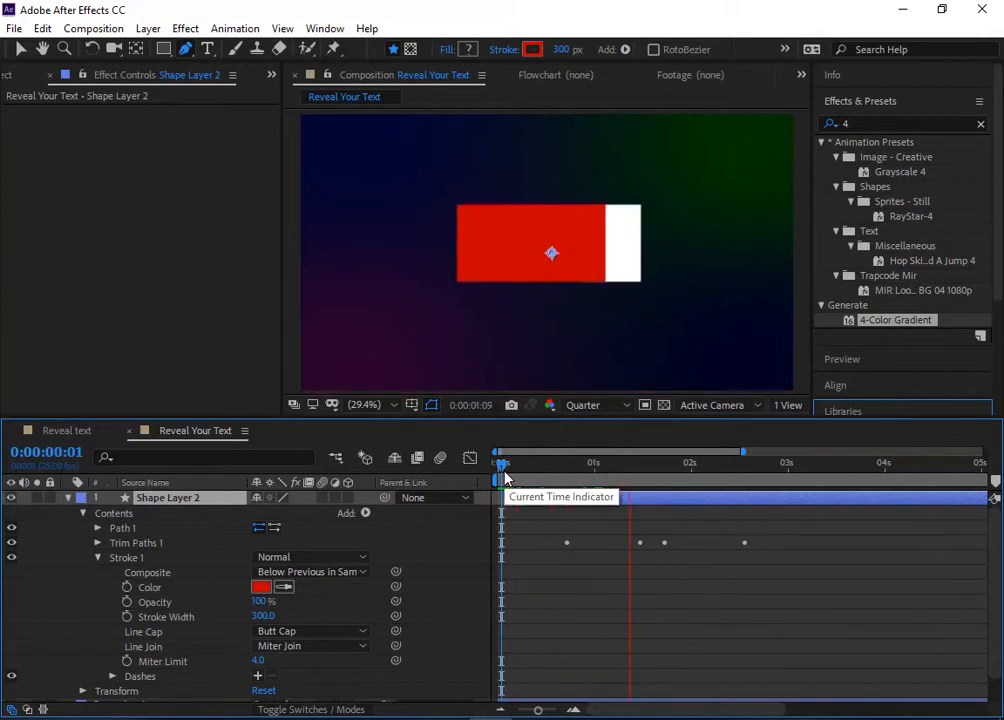
pyautogui.press('space')
pyautogui.moveTo(790, 467); pyautogui.dragTo(614, 468)
pyautogui.click(67, 497)
# Step: Create another shape layer with a path drawn as a horizontal line just above the rectangle, matching its width
pyautogui.rightClick(198, 594)
pyautogui.moveTo(258, 398)
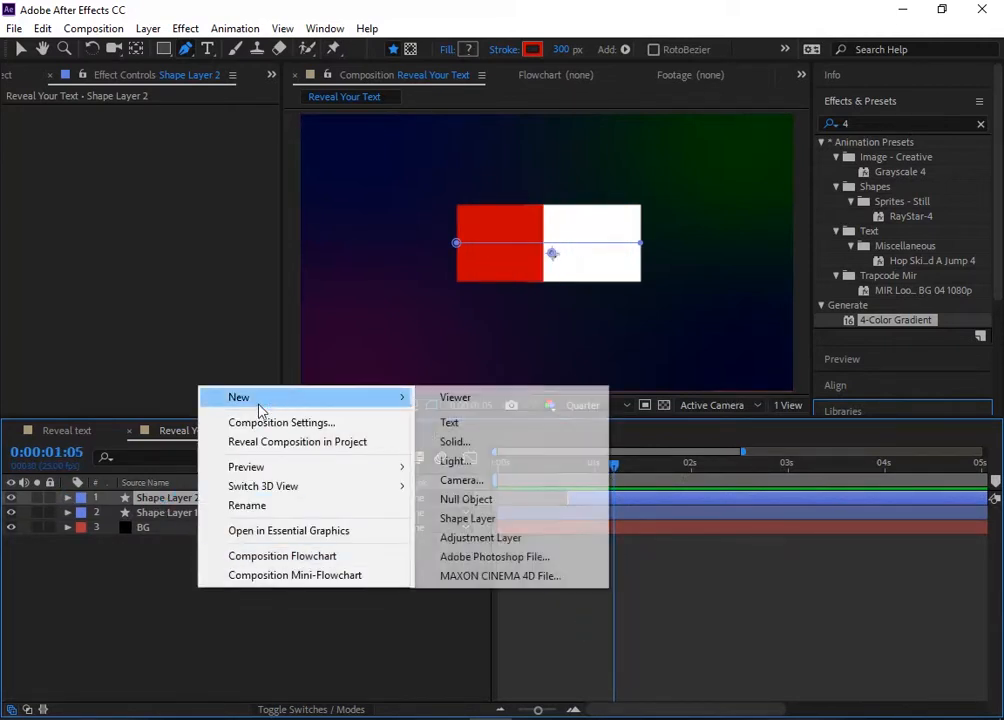
pyautogui.click(527, 519)
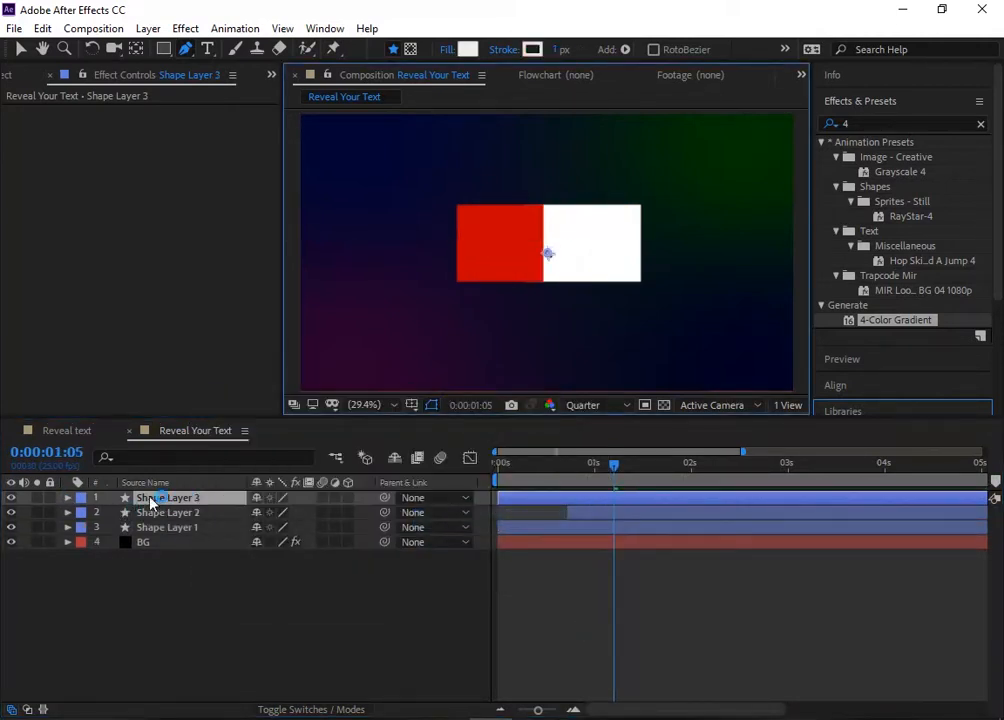
pyautogui.click(68, 499)
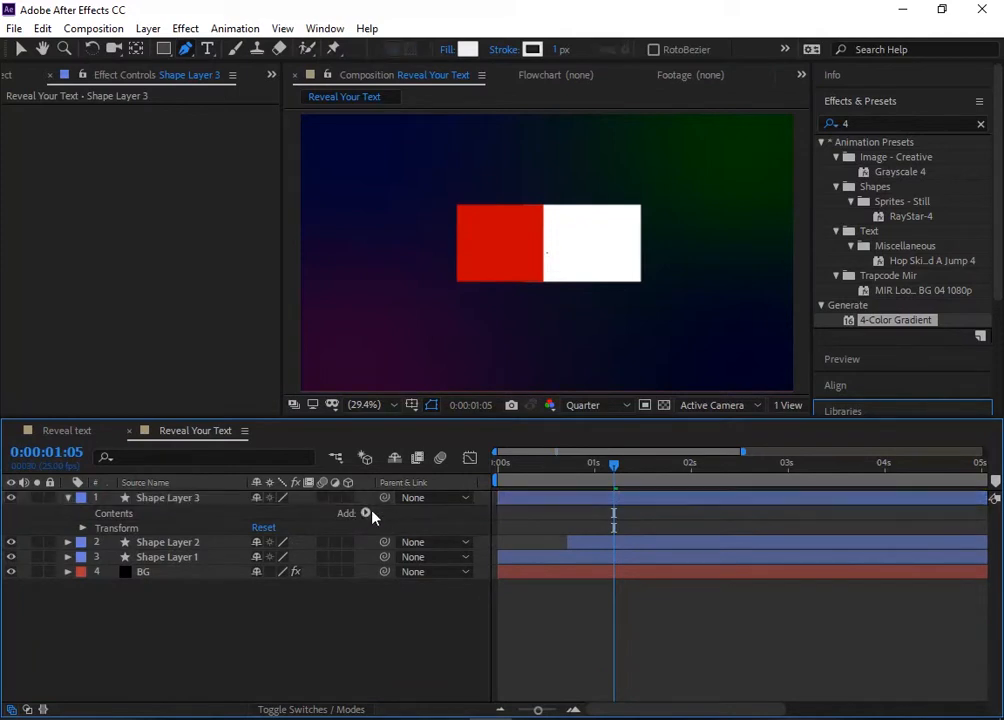
pyautogui.click(365, 512)
pyautogui.click(479, 215)
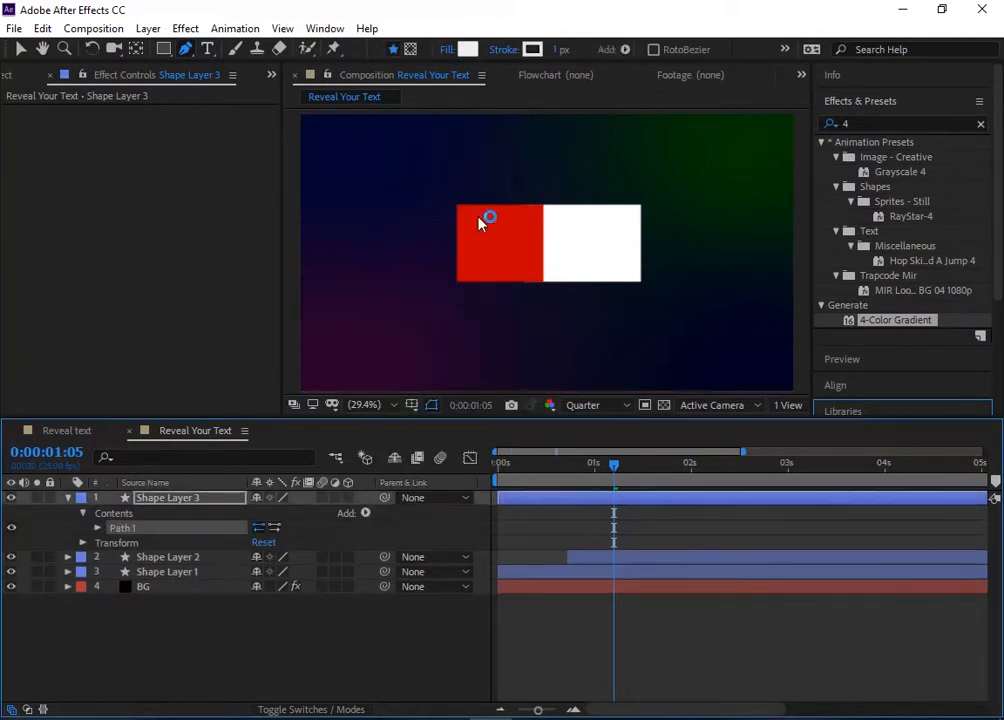
pyautogui.click(456, 197)
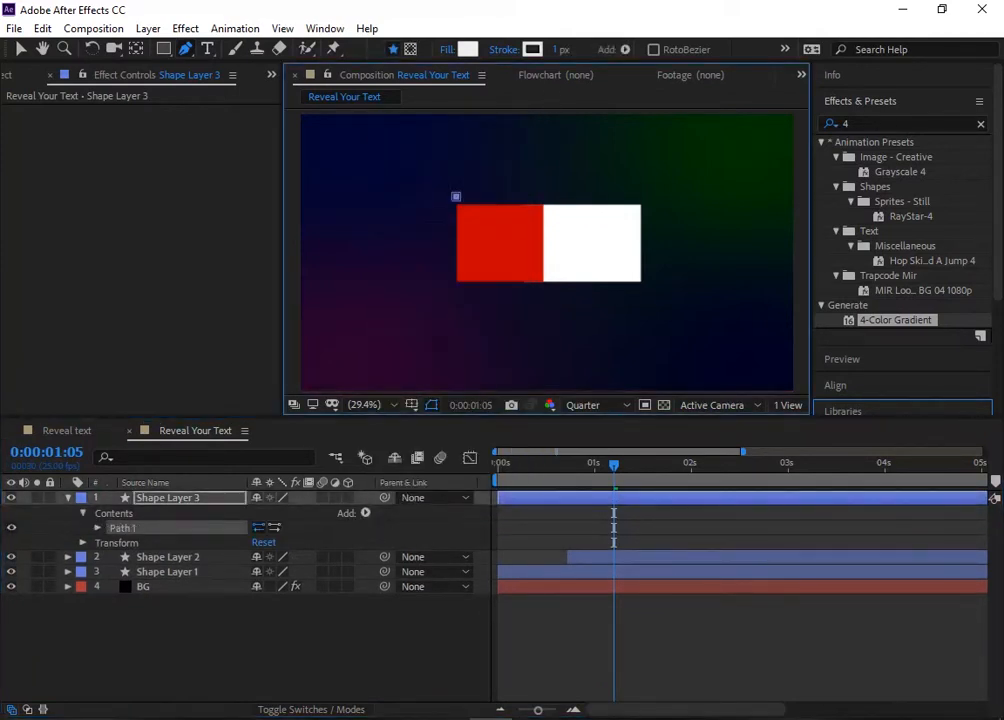
pyautogui.click(640, 197)
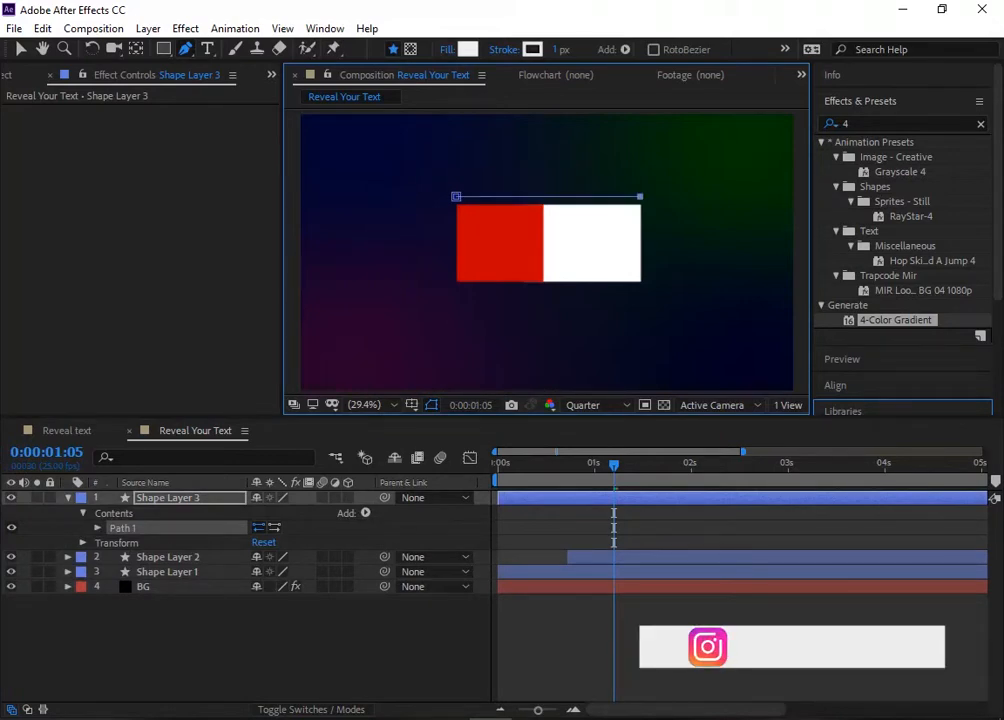
# Step: Add a white stroke to Shape Layer 3 and set its stroke width to 12
pyautogui.click(365, 512)
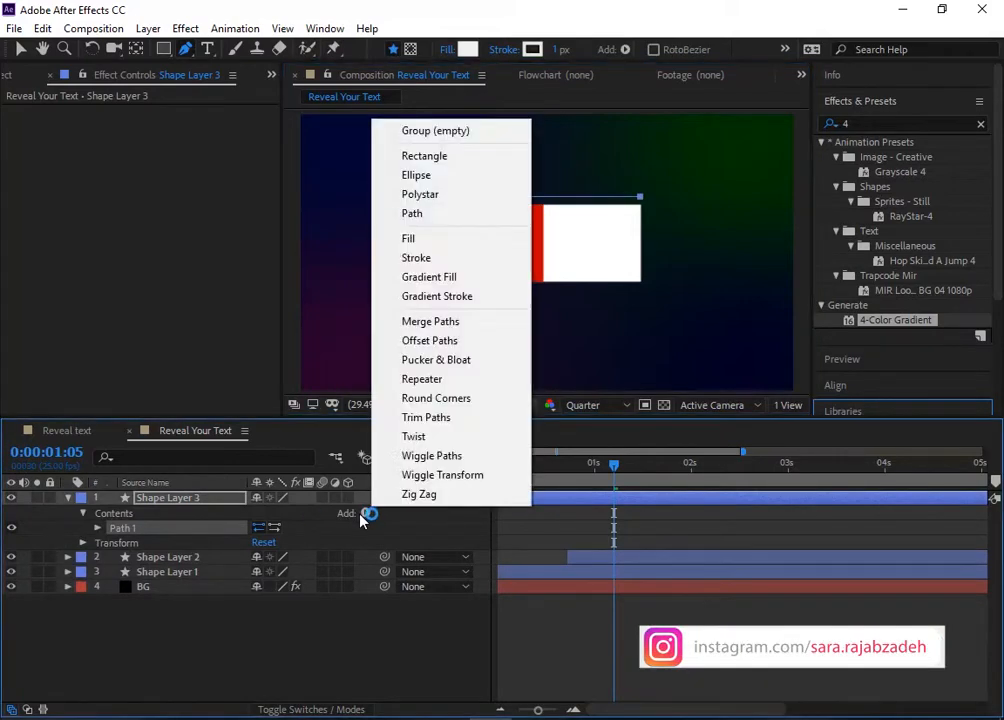
pyautogui.click(446, 259)
pyautogui.click(97, 542)
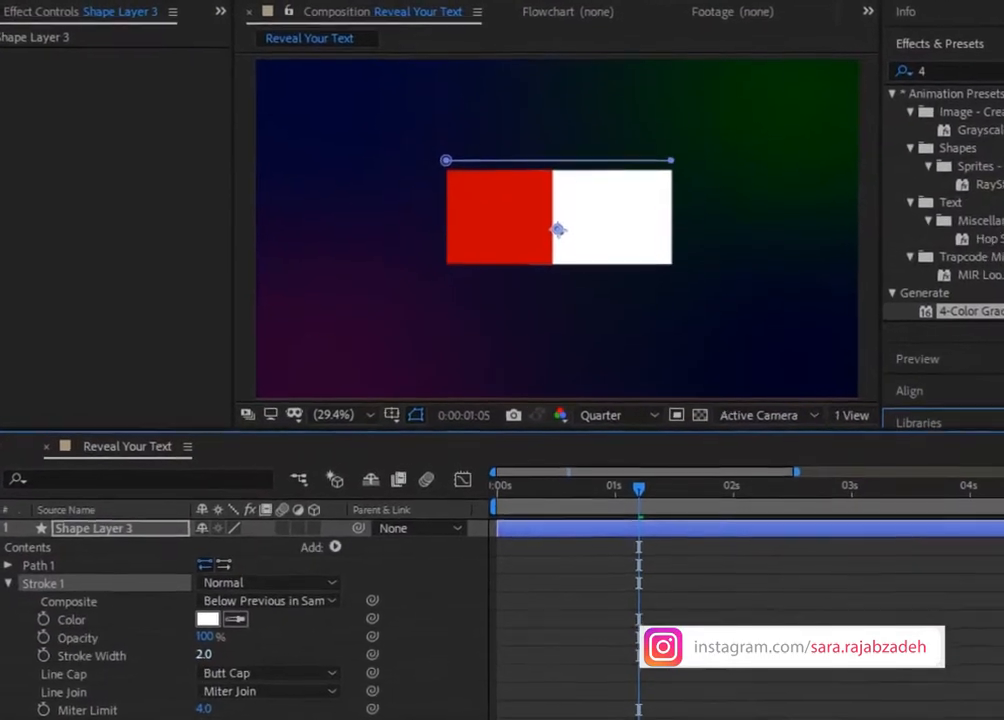
pyautogui.click(260, 601)
pyautogui.write('10')
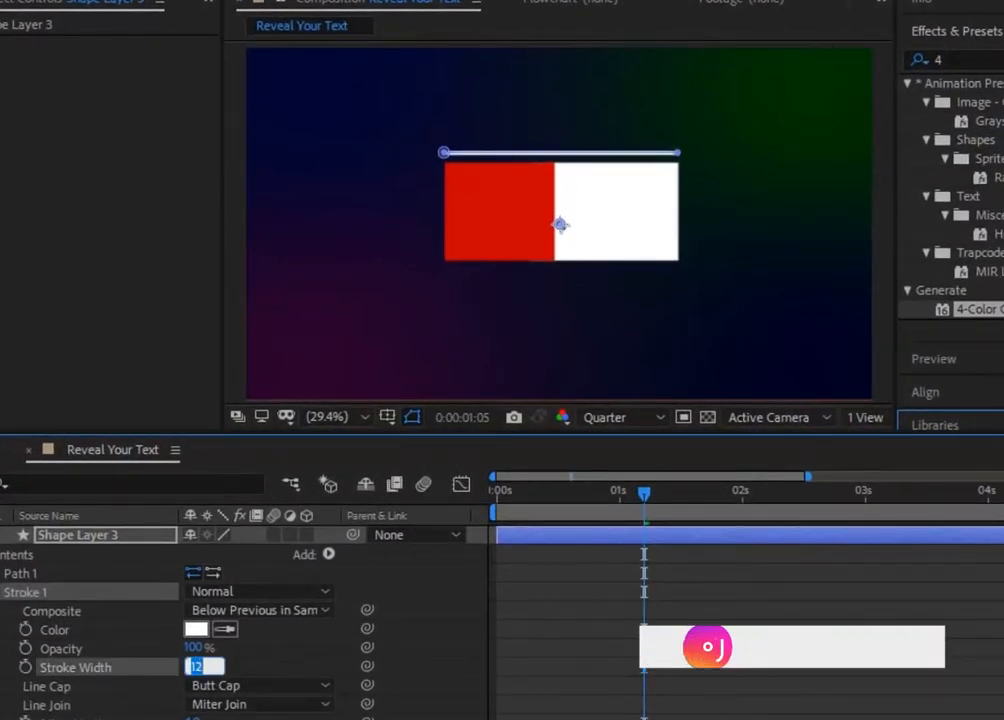
# Step: Lower Shape Layer 3 toward the rectangle's upper edge by setting its Y position to 553
pyautogui.click(80, 537)
pyautogui.press('p')
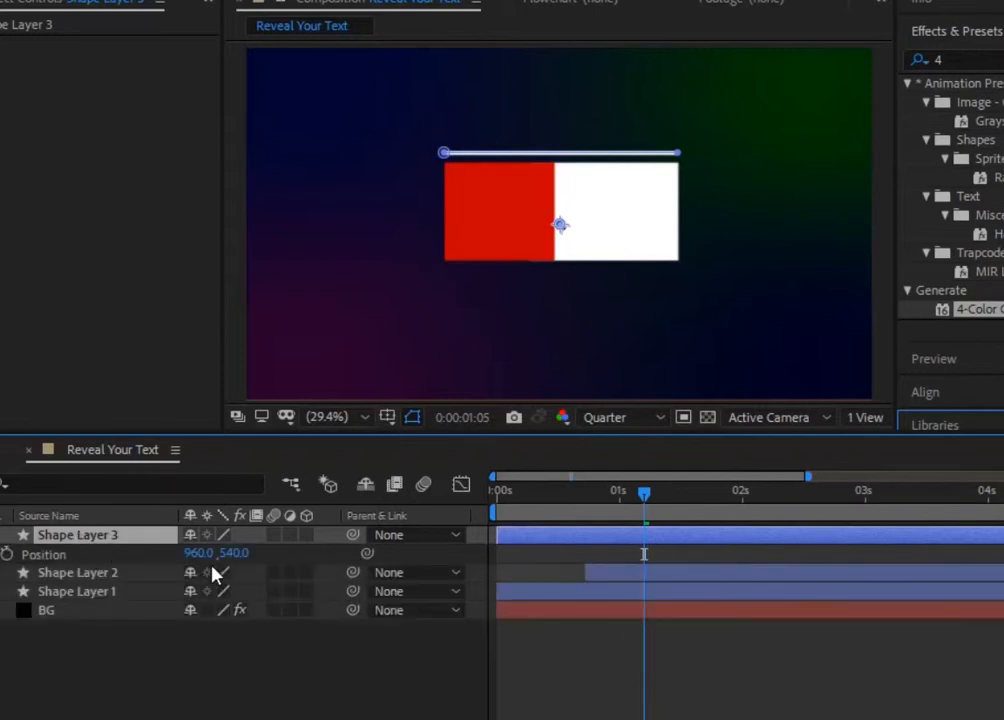
pyautogui.click(234, 553)
pyautogui.press('Down')
pyautogui.press('Down')
pyautogui.press('Down')
pyautogui.press('Down')
pyautogui.press('Down')
pyautogui.press('Up')
pyautogui.press('Up')
pyautogui.press('Up')
pyautogui.press('Up')
pyautogui.press('Up')
pyautogui.press('Up')
pyautogui.press('Up')
pyautogui.press('Up')
pyautogui.press('Up')
pyautogui.press('Up')
pyautogui.press('Up')
pyautogui.press('Up')
pyautogui.press('Up')
pyautogui.press('Up')
pyautogui.press('Up')
pyautogui.press('Up')
pyautogui.press('Up')
pyautogui.press('Up')
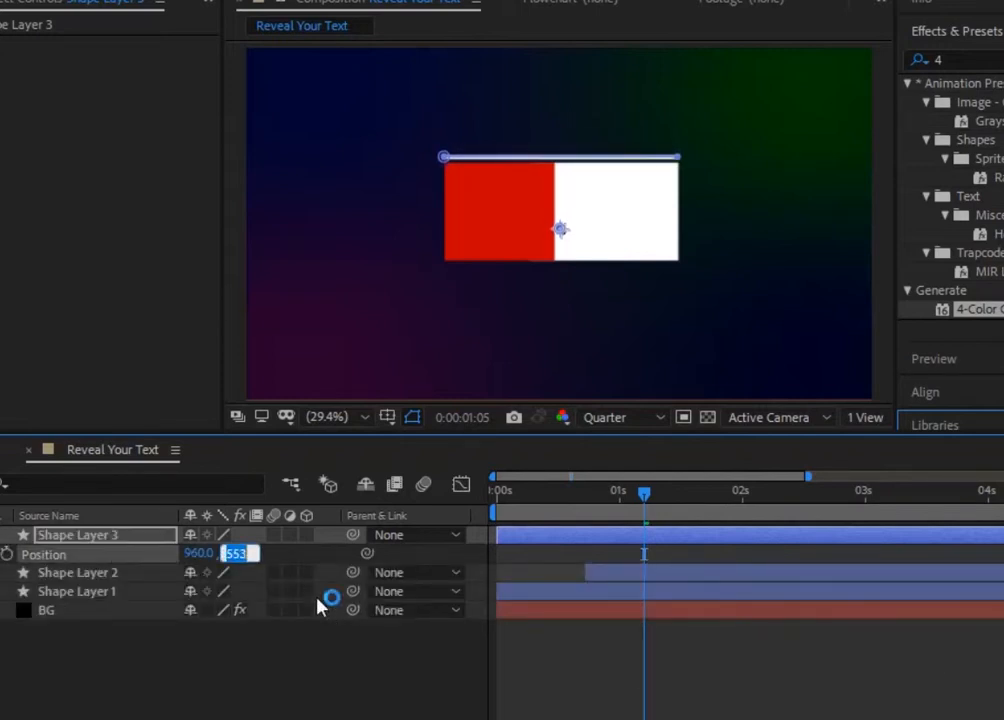
pyautogui.click(442, 118)
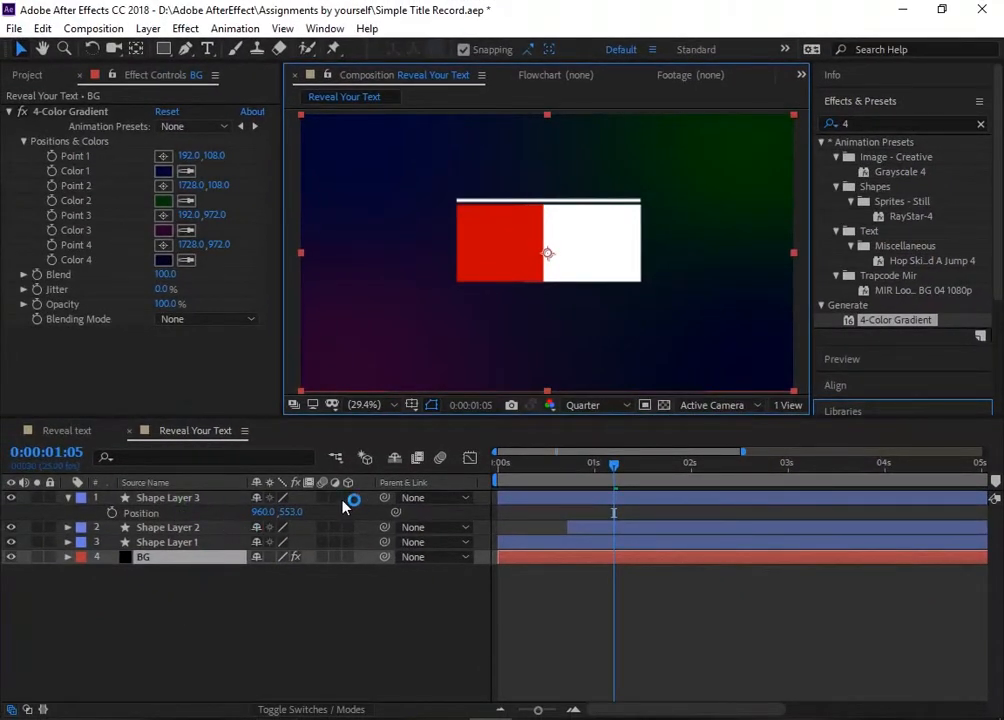
# Step: Add Trim Paths to the contents of Shape Layer 3
pyautogui.click(68, 498)
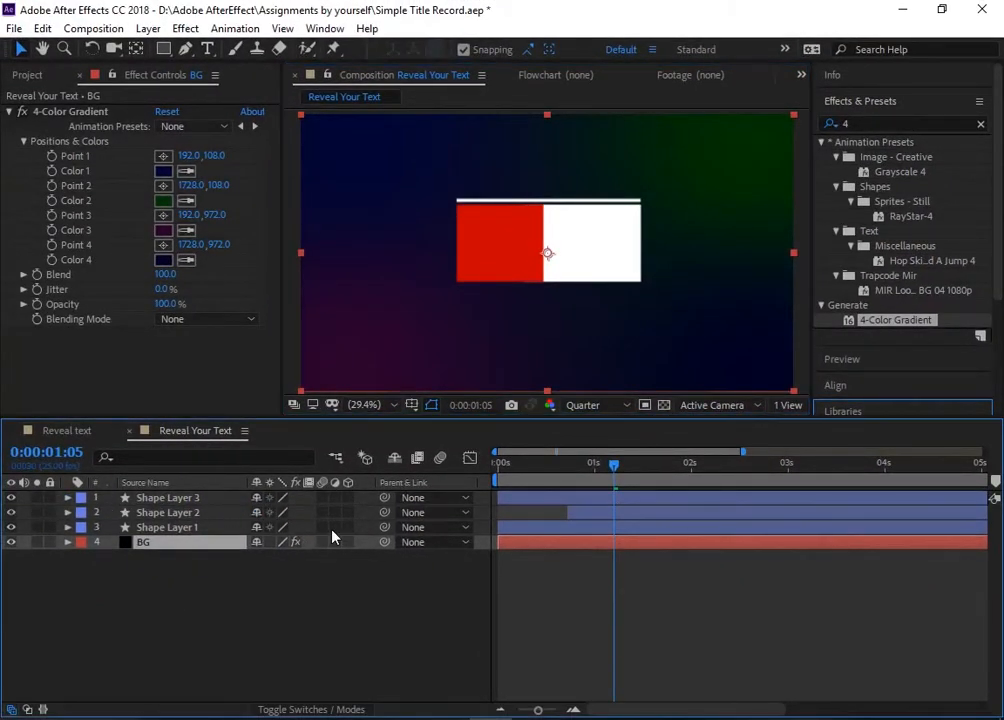
pyautogui.click(69, 498)
pyautogui.click(365, 512)
pyautogui.click(425, 416)
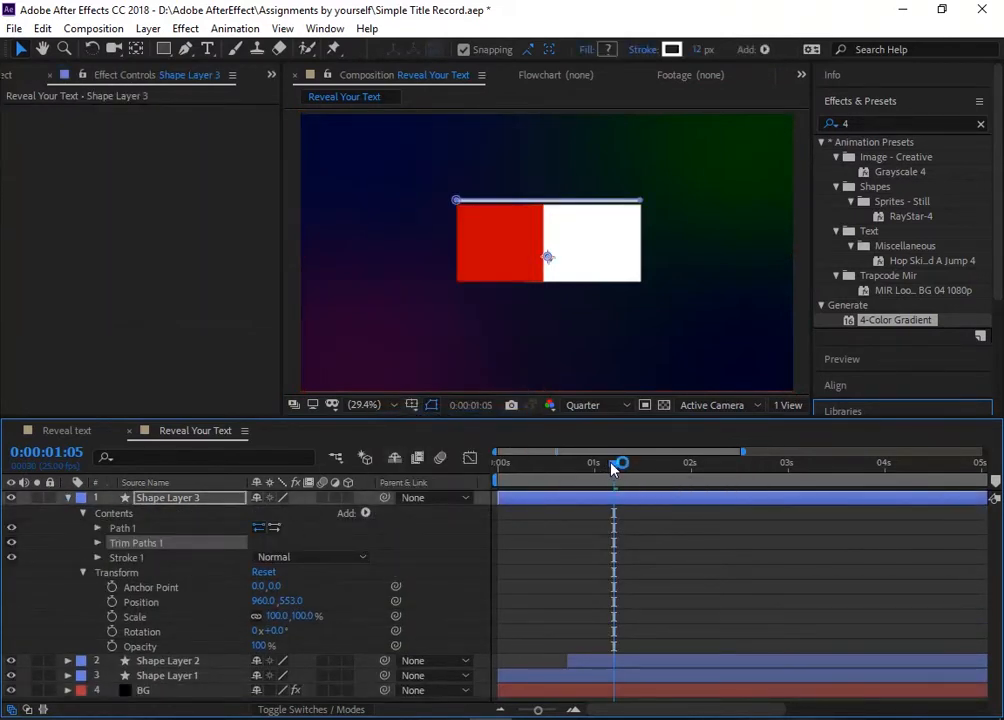
# Step: Keyframe the Trim Paths End of Shape Layer 3 from 0% at 0:00:00:18 to 100% at 0:00:01:11
pyautogui.moveTo(613, 470); pyautogui.dragTo(567, 476)
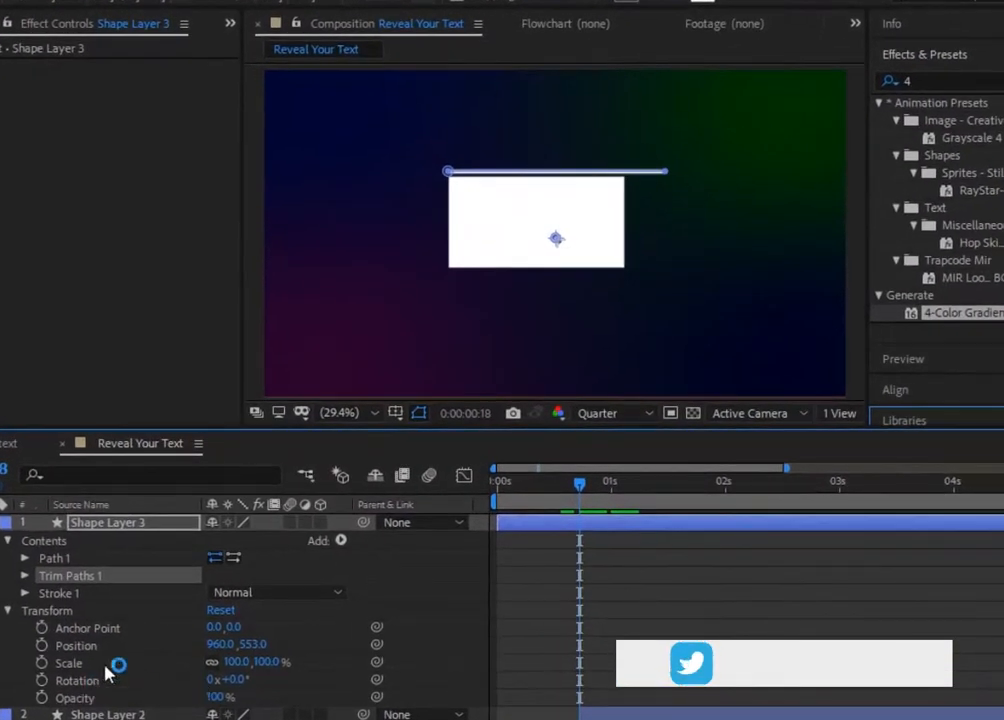
pyautogui.click(87, 547)
pyautogui.moveTo(219, 610); pyautogui.dragTo(114, 610)
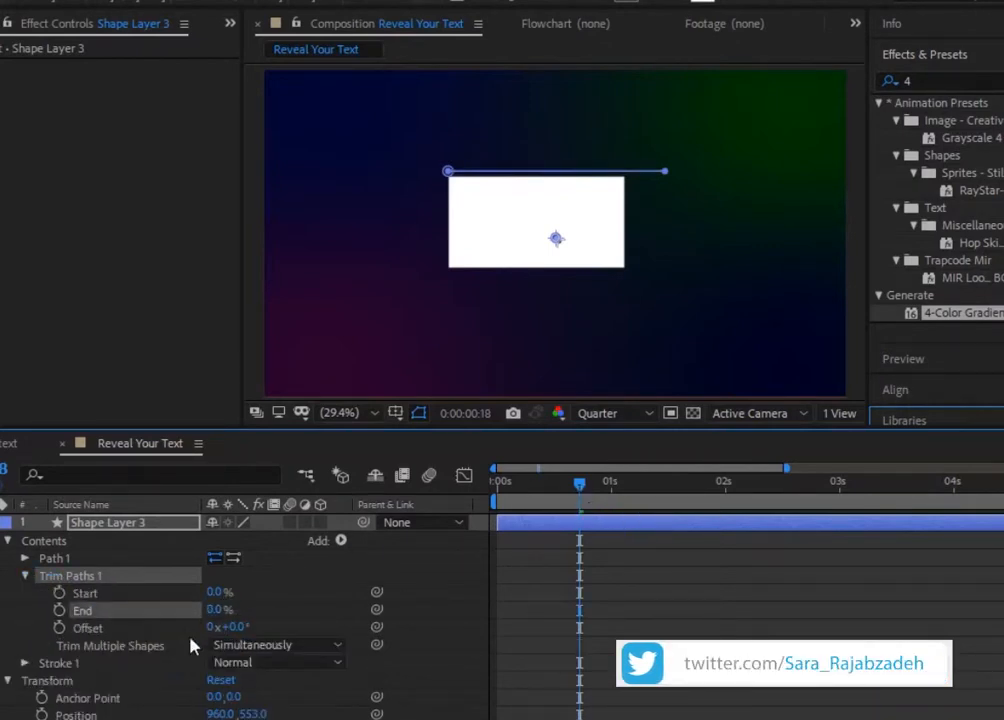
pyautogui.moveTo(585, 488); pyautogui.dragTo(667, 487)
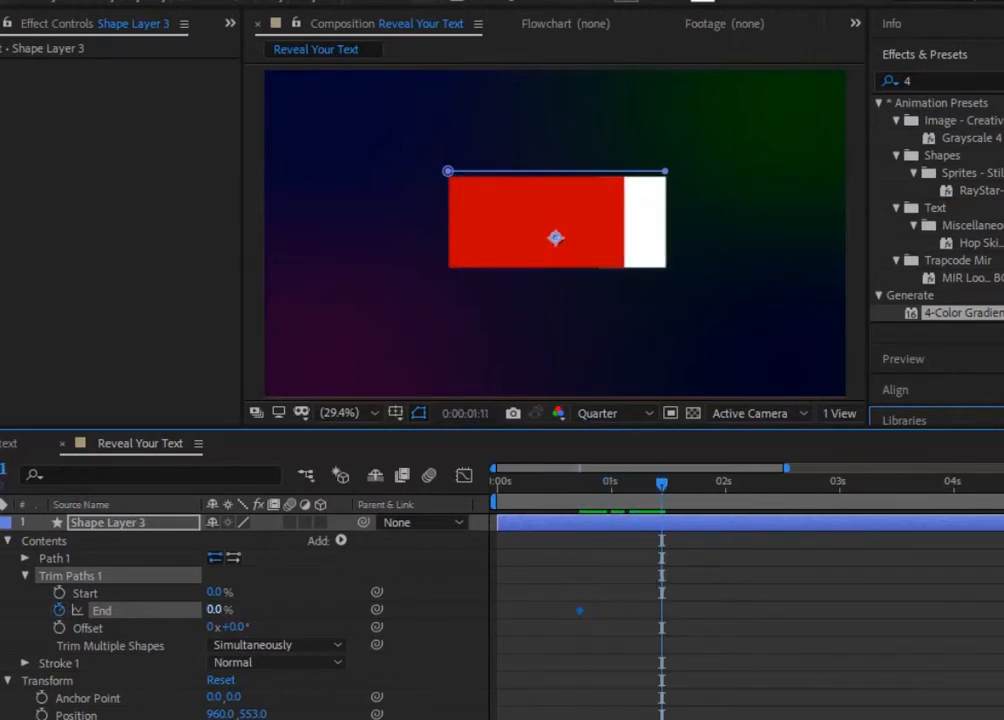
pyautogui.moveTo(215, 609); pyautogui.dragTo(316, 609)
# Step: Keyframe the Trim Paths Start from 0% at about 1.2 seconds to 100% at 0:00:02:04 and preview the line animation
pyautogui.moveTo(660, 488); pyautogui.dragTo(634, 488)
pyautogui.click(62, 594)
pyautogui.click(744, 500)
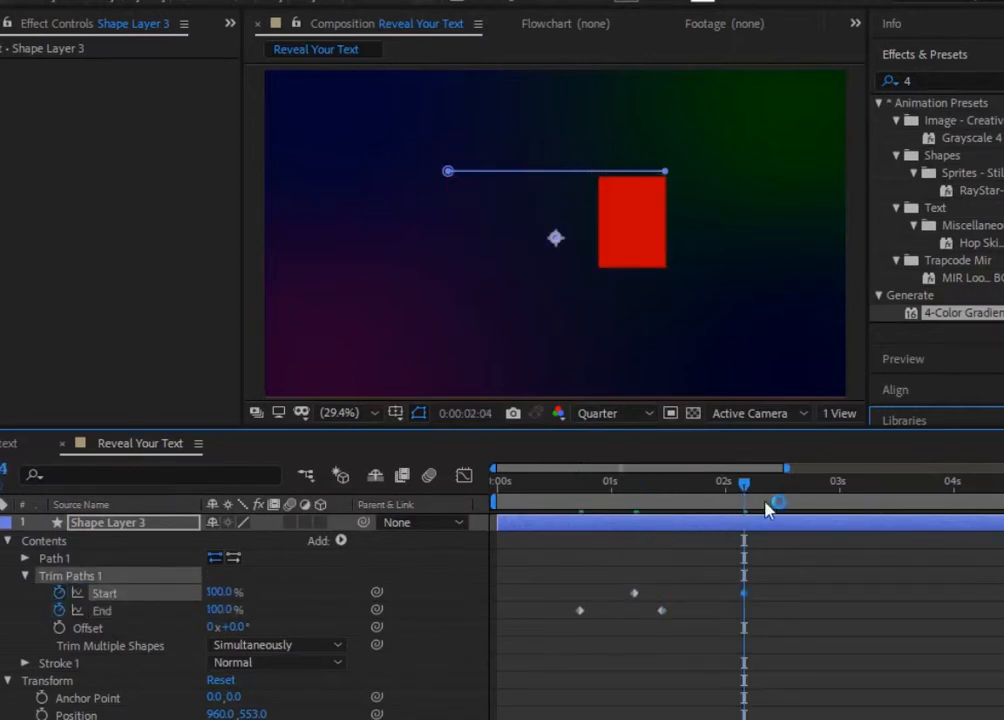
pyautogui.click(493, 508)
pyautogui.press('space')
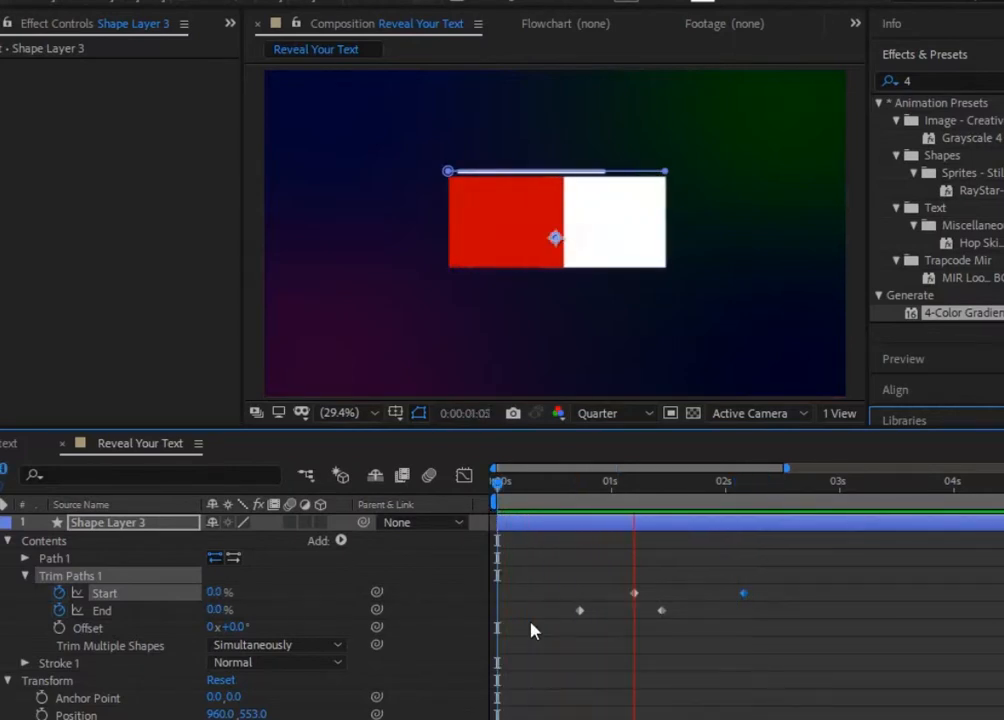
pyautogui.press('space')
# Step: Shift all Start and End keyframes of Shape Layer 3 earlier so the first sits at about 0.3 seconds, and preview
pyautogui.moveTo(768, 488); pyautogui.dragTo(591, 514)
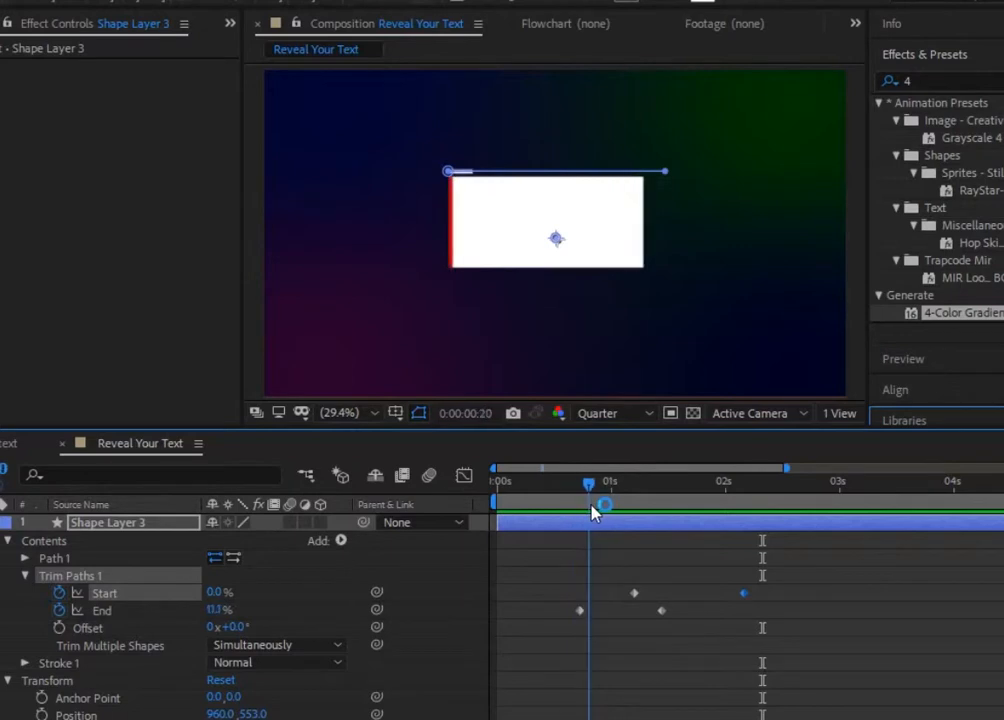
pyautogui.moveTo(790, 582); pyautogui.dragTo(533, 611)
pyautogui.moveTo(589, 484); pyautogui.dragTo(486, 508)
pyautogui.press('space')
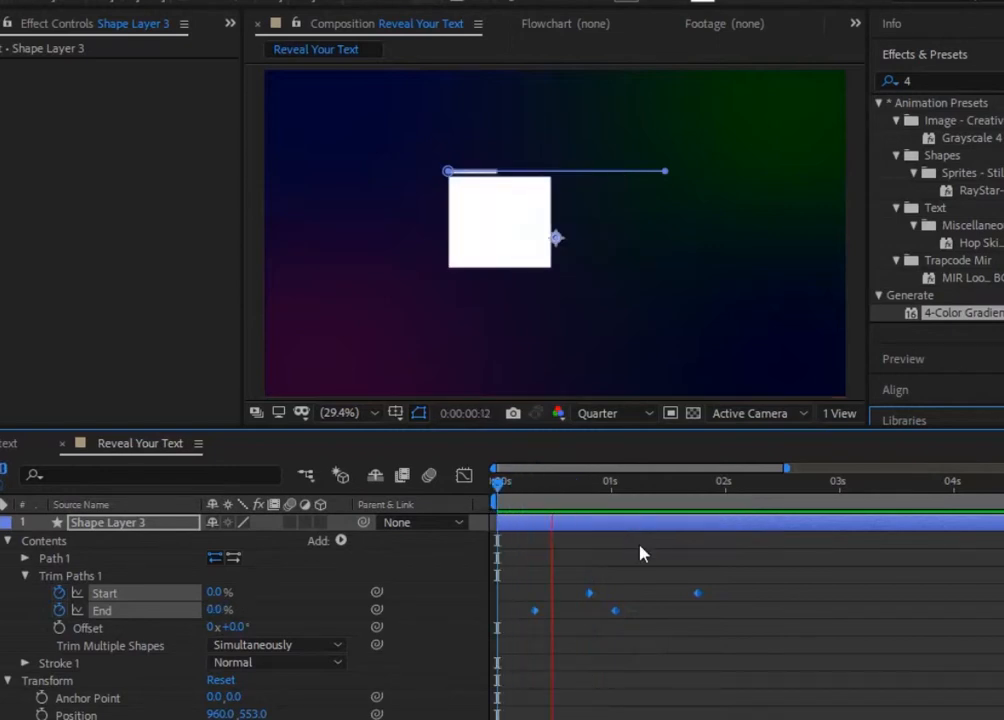
# Step: Move both Start keyframes of Shape Layer 3 to about 1.2 and 2.1 seconds and preview the timing
pyautogui.moveTo(800, 484); pyautogui.dragTo(636, 511)
pyautogui.moveTo(720, 572); pyautogui.dragTo(624, 597)
pyautogui.moveTo(640, 483); pyautogui.dragTo(530, 515)
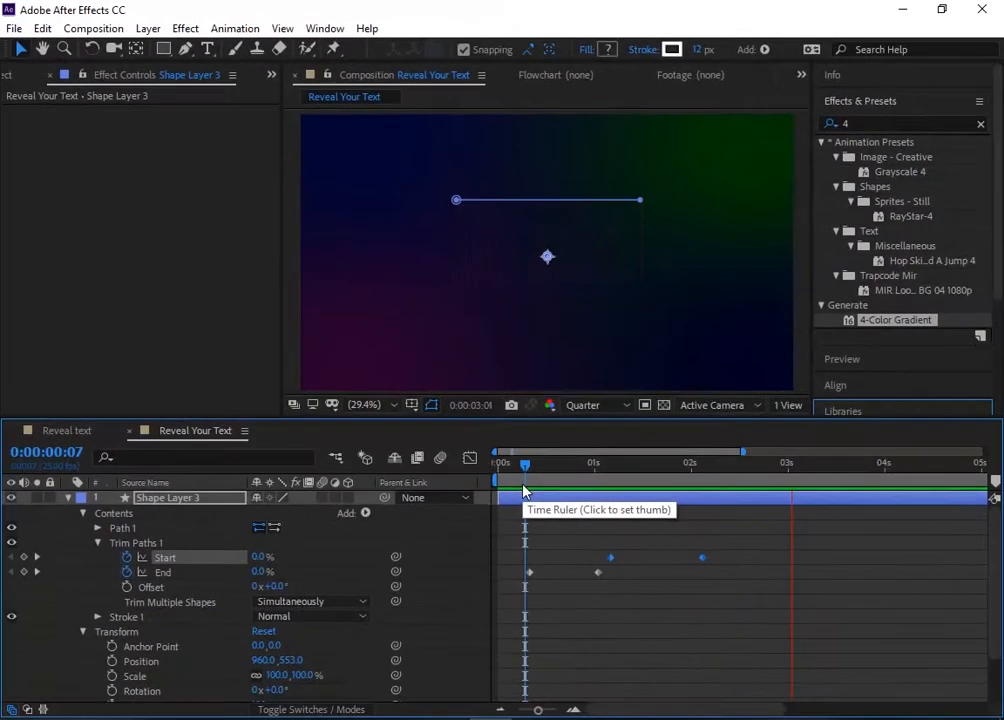
pyautogui.press('space')
# Step: Apply Easy Ease to all Start and End keyframes of Shape Layer 3 and collapse the layer
pyautogui.moveTo(724, 534); pyautogui.dragTo(489, 608)
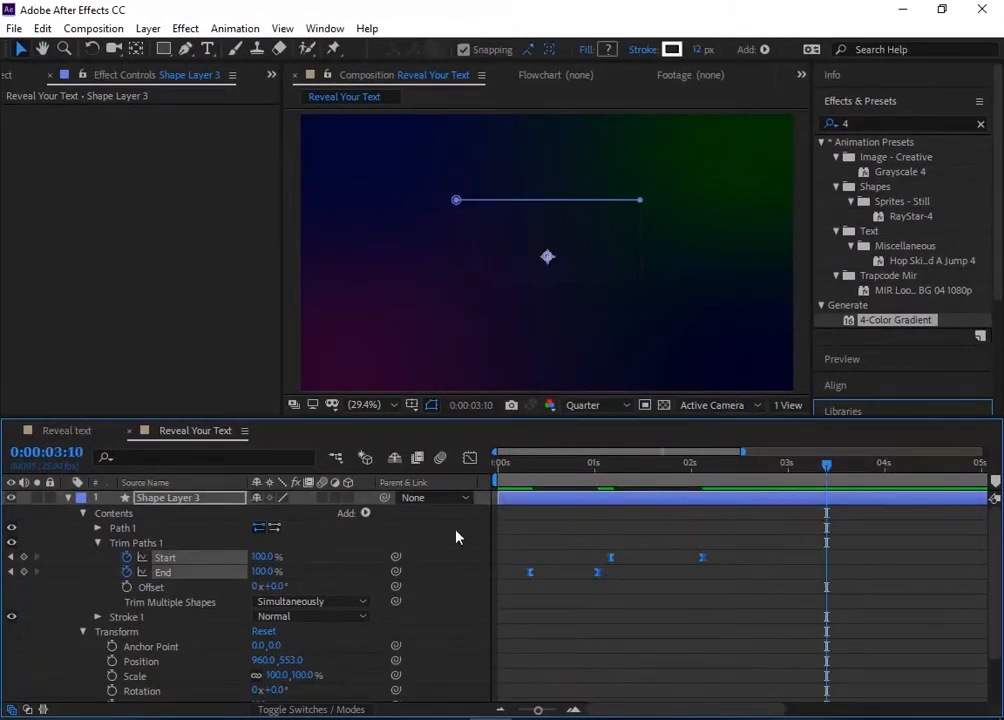
pyautogui.click(68, 497)
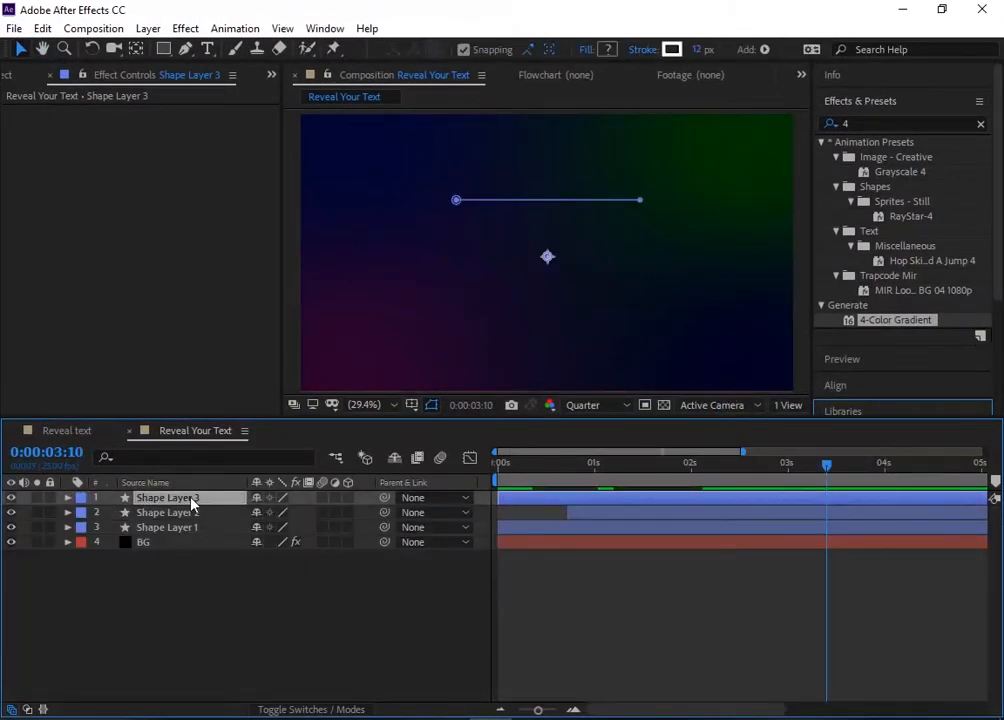
pyautogui.click(174, 618)
# Step: Duplicate Shape Layer 3 and move the copy just below the rectangle, to a Y position of about 891
pyautogui.click(168, 498)
pyautogui.hotkey('ctrl', 'd')
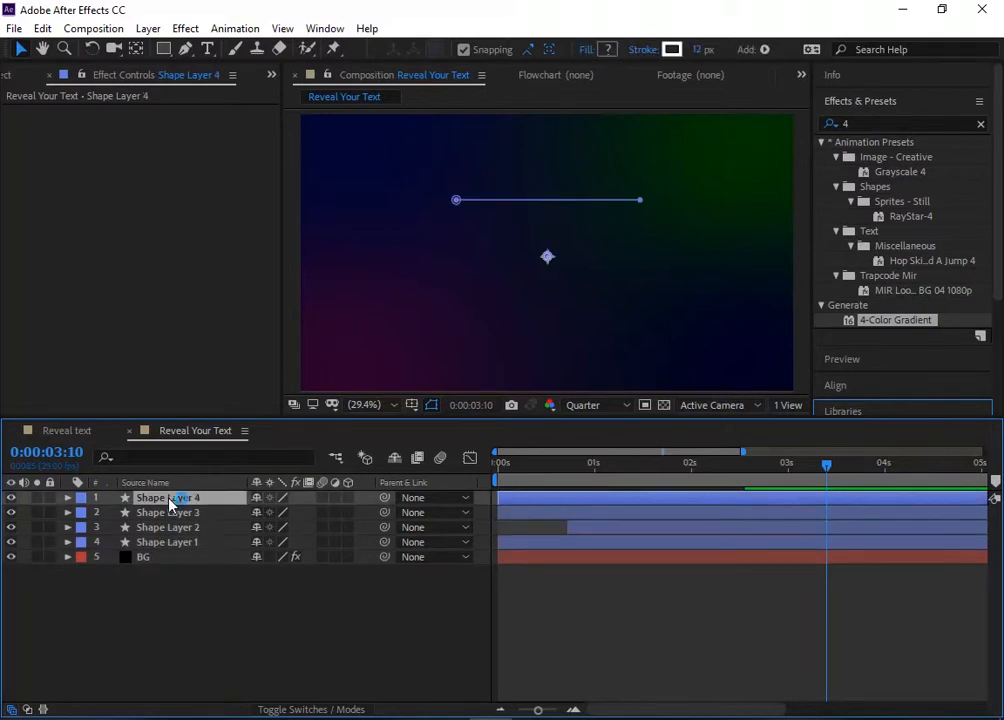
pyautogui.press('p')
pyautogui.press('pageup')
pyautogui.moveTo(780, 470); pyautogui.dragTo(594, 472)
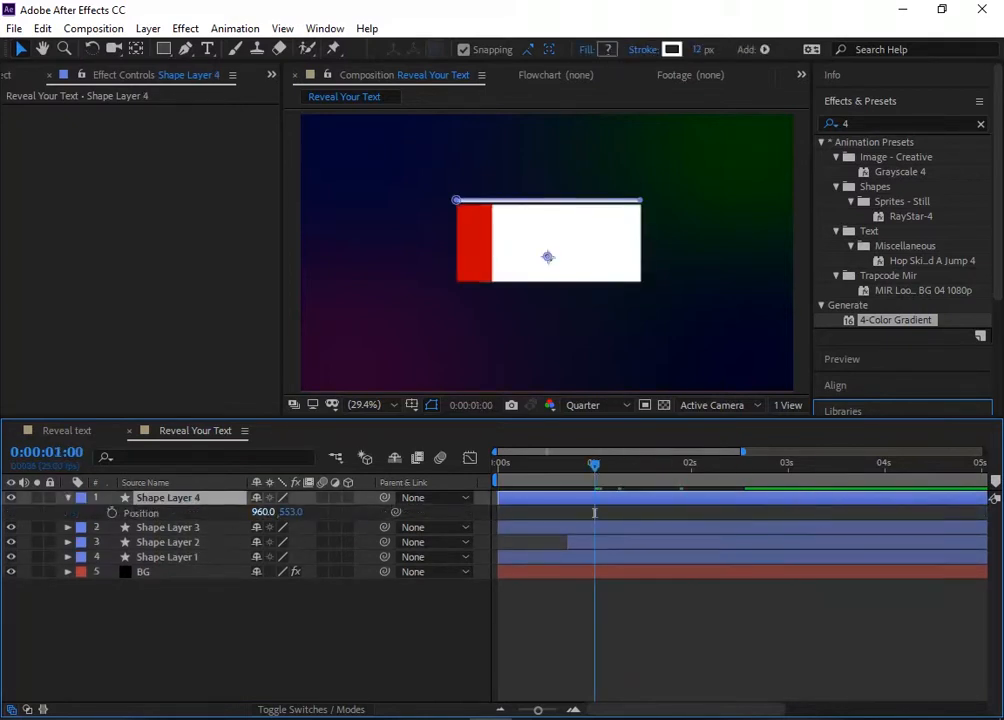
pyautogui.moveTo(262, 512); pyautogui.dragTo(221, 512)
pyautogui.hotkey('ctrl', 'z')
pyautogui.moveTo(291, 512); pyautogui.dragTo(329, 512)
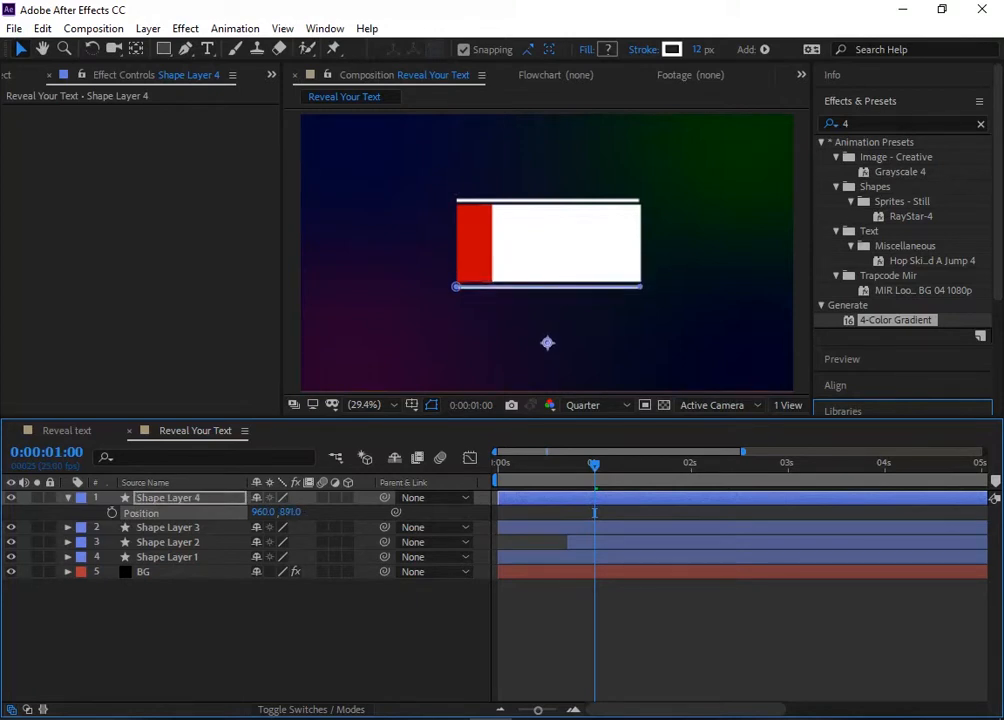
# Step: Fine-tune the lower line's Y position to 888 and collapse its layer
pyautogui.click(291, 512)
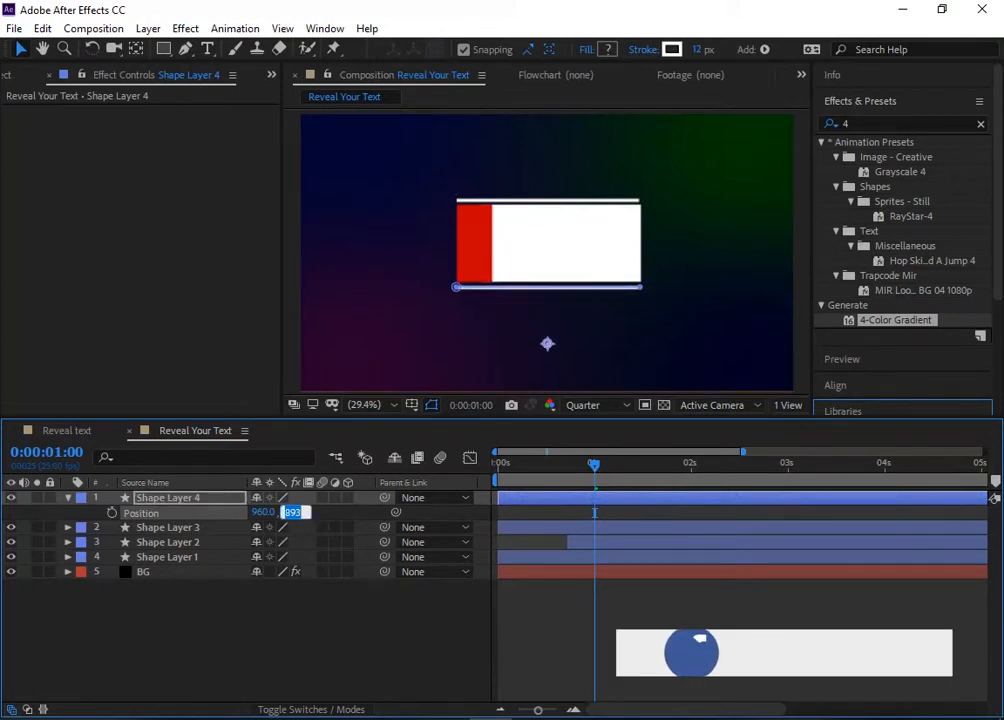
pyautogui.press('Down')
pyautogui.press('Down')
pyautogui.press('Down')
pyautogui.press('Down')
pyautogui.press('Down')
pyautogui.press('Down')
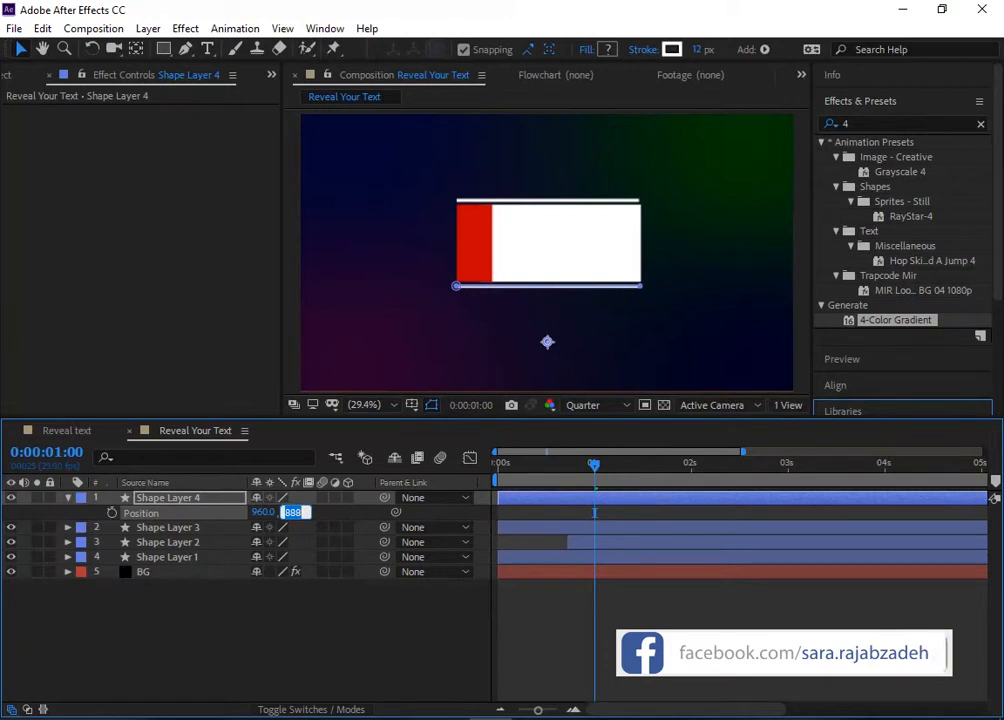
pyautogui.click(325, 672)
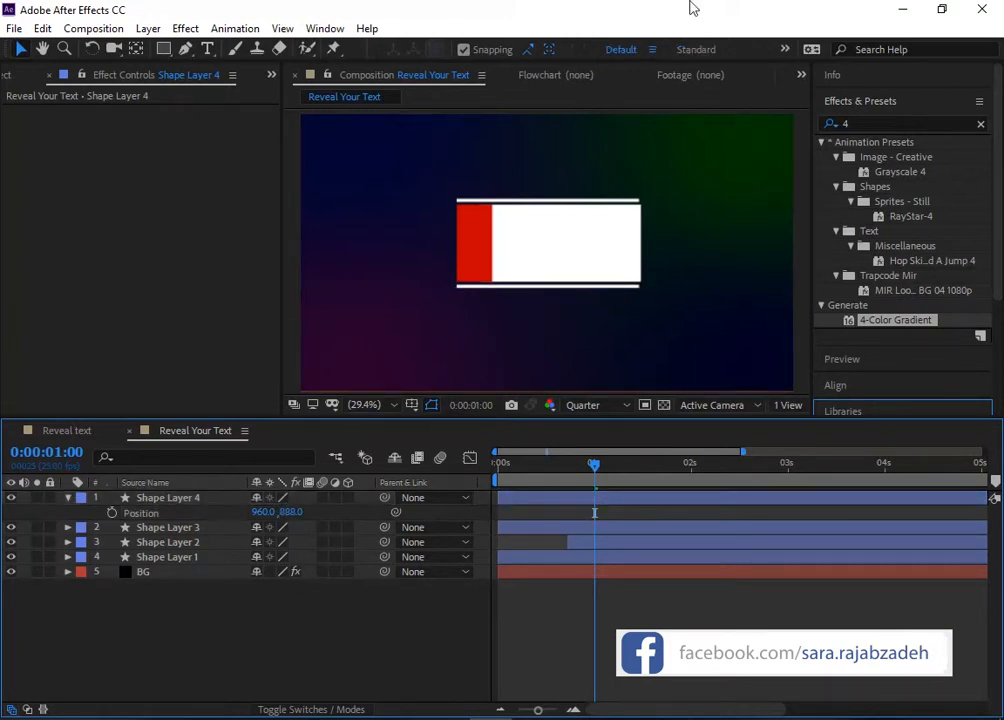
pyautogui.click(68, 497)
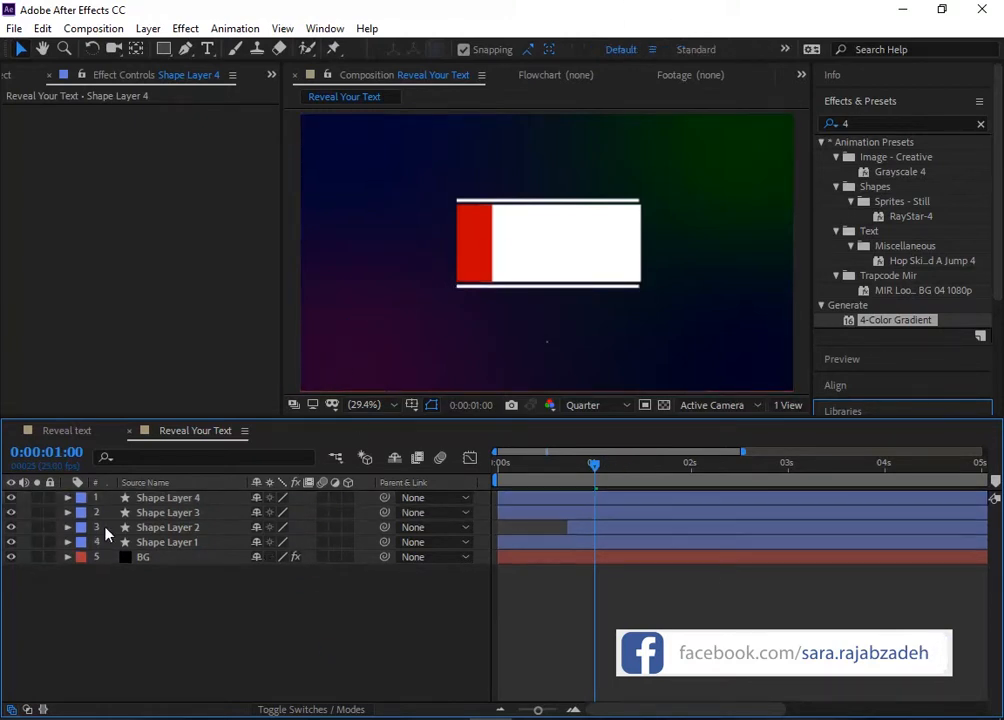
# Step: Create a text layer reading "Your Text" over the red bar, with the time at 0:00:01:12
pyautogui.rightClick(285, 588)
pyautogui.moveTo(374, 398)
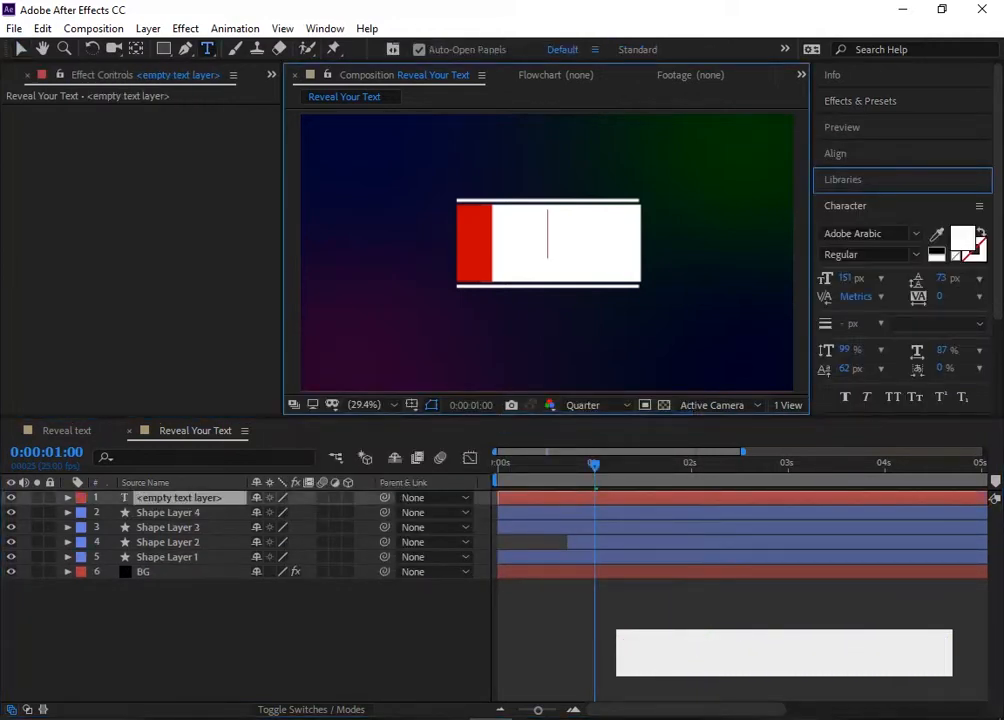
pyautogui.write('Your TExt')
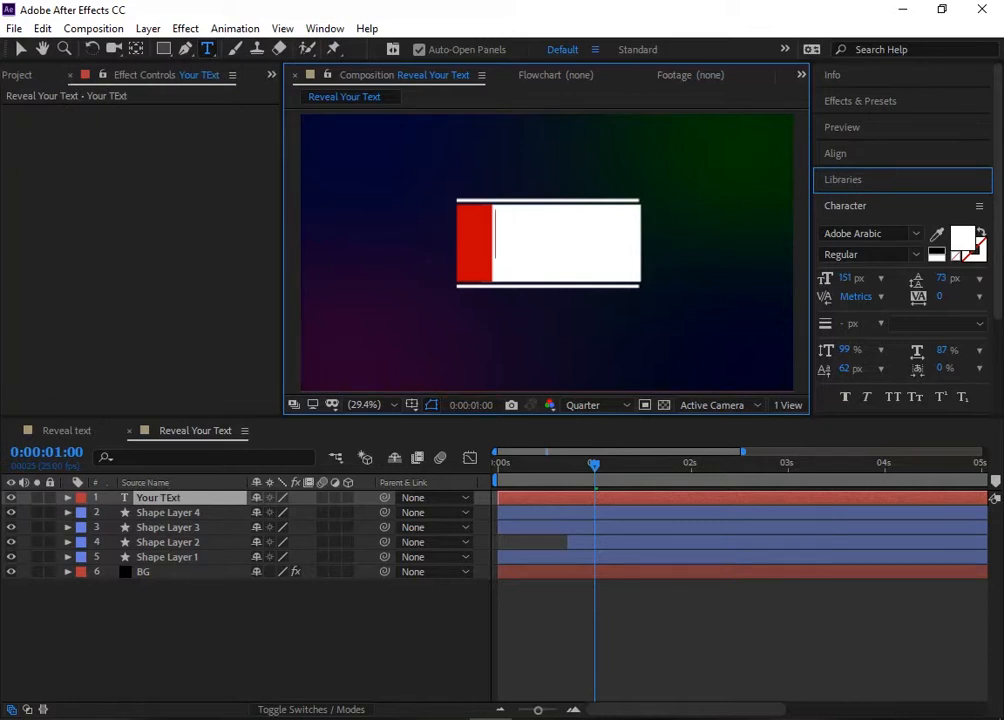
pyautogui.moveTo(591, 466); pyautogui.dragTo(643, 467)
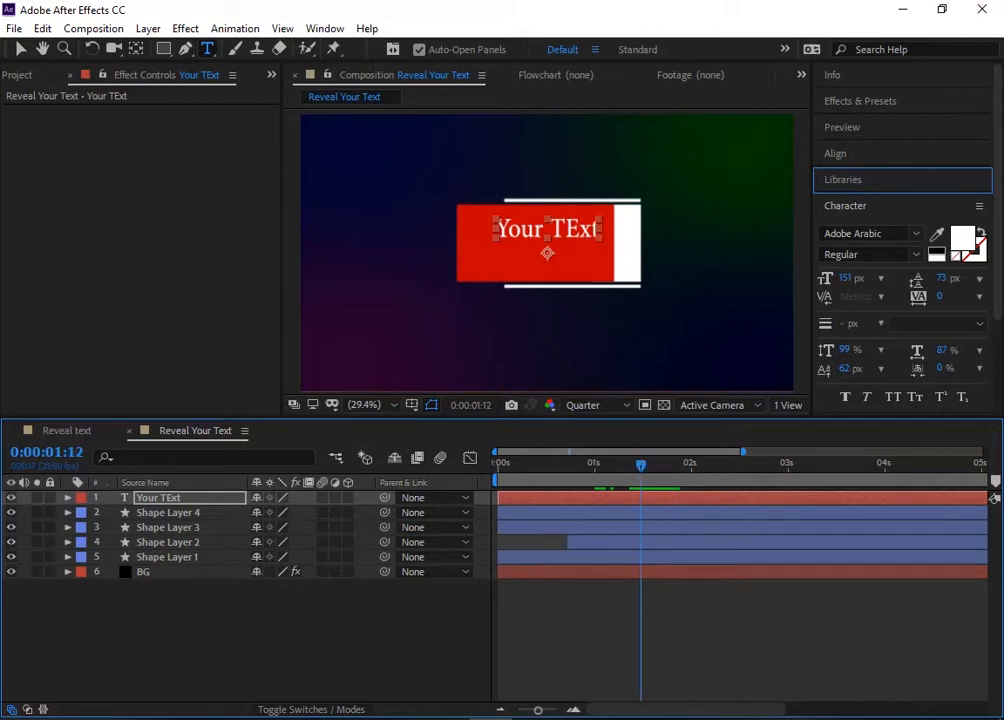
pyautogui.doubleClick(575, 232)
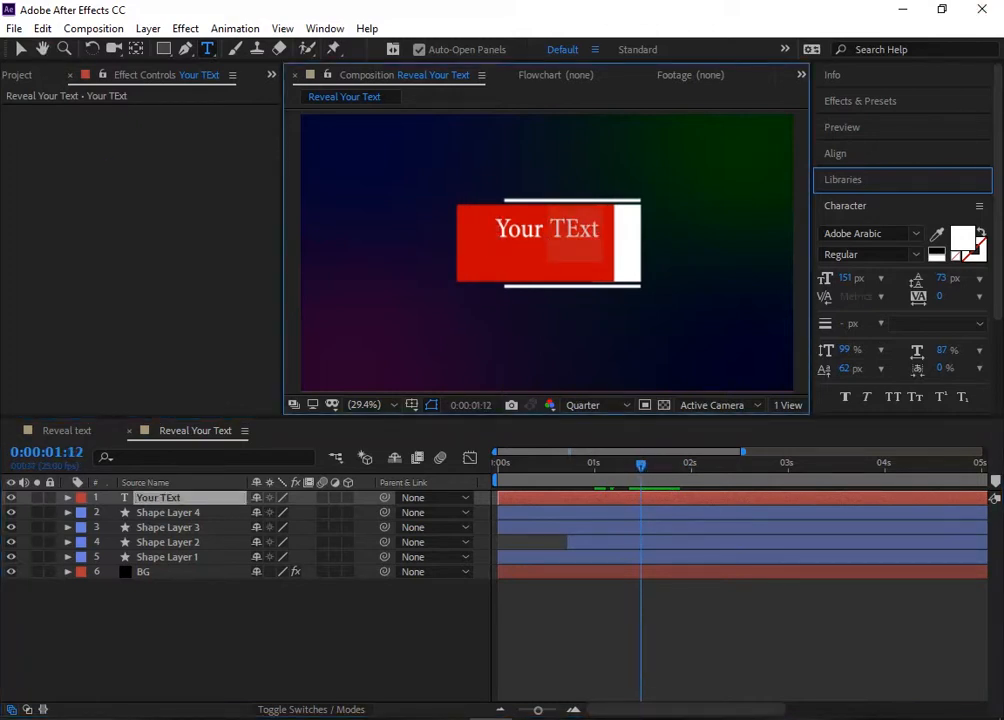
pyautogui.write('Text')
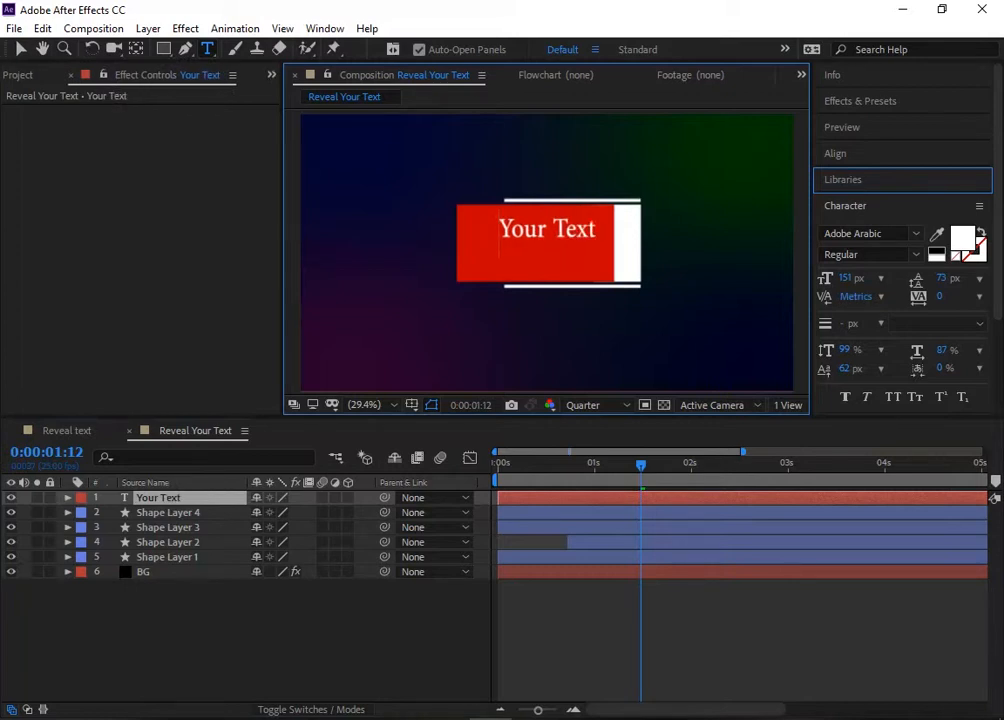
# Step: Duplicate the text layer and move the copy down to a Y position of 668
pyautogui.click(192, 499)
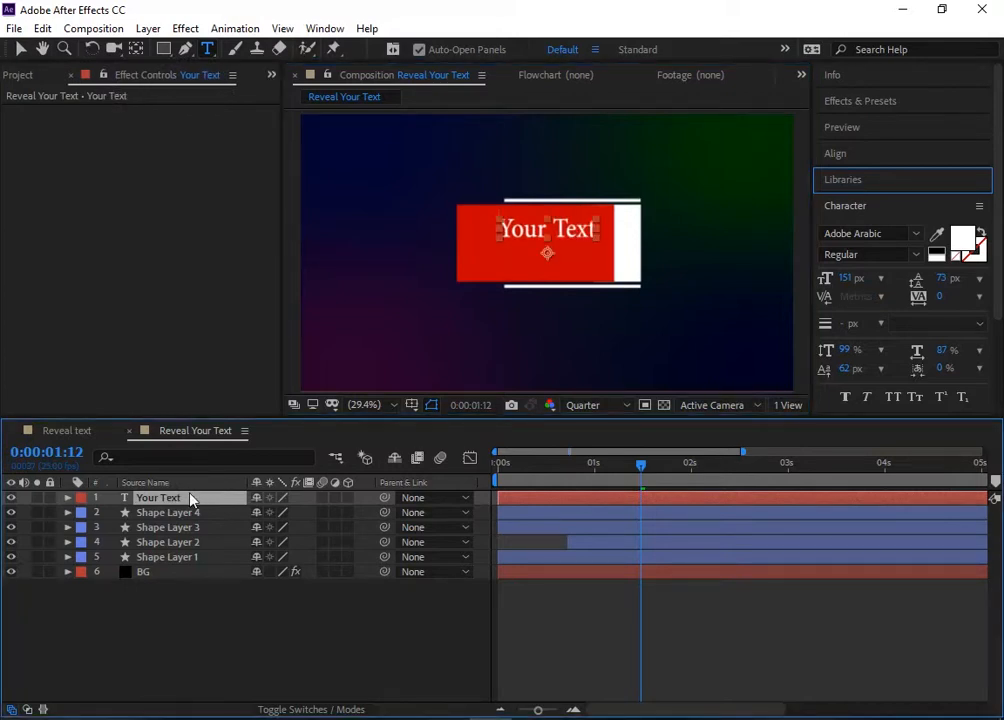
pyautogui.hotkey('ctrl', 'd')
pyautogui.press('p')
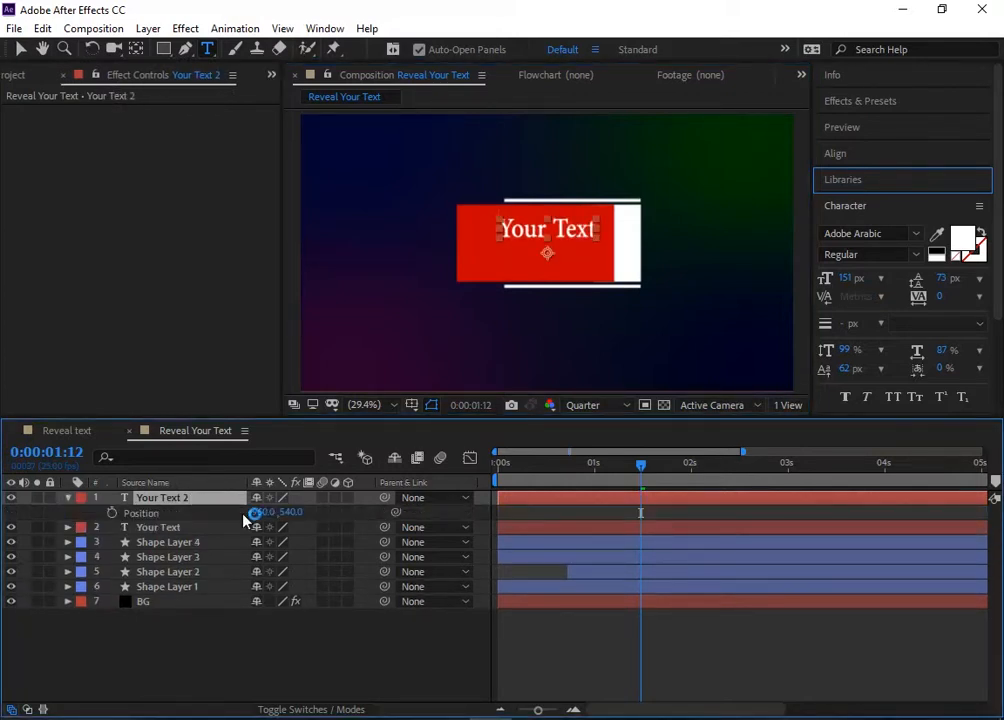
pyautogui.moveTo(288, 512); pyautogui.dragTo(646, 512)
# Step: Raise the original Your Text layer to a Y position of 518
pyautogui.click(168, 527)
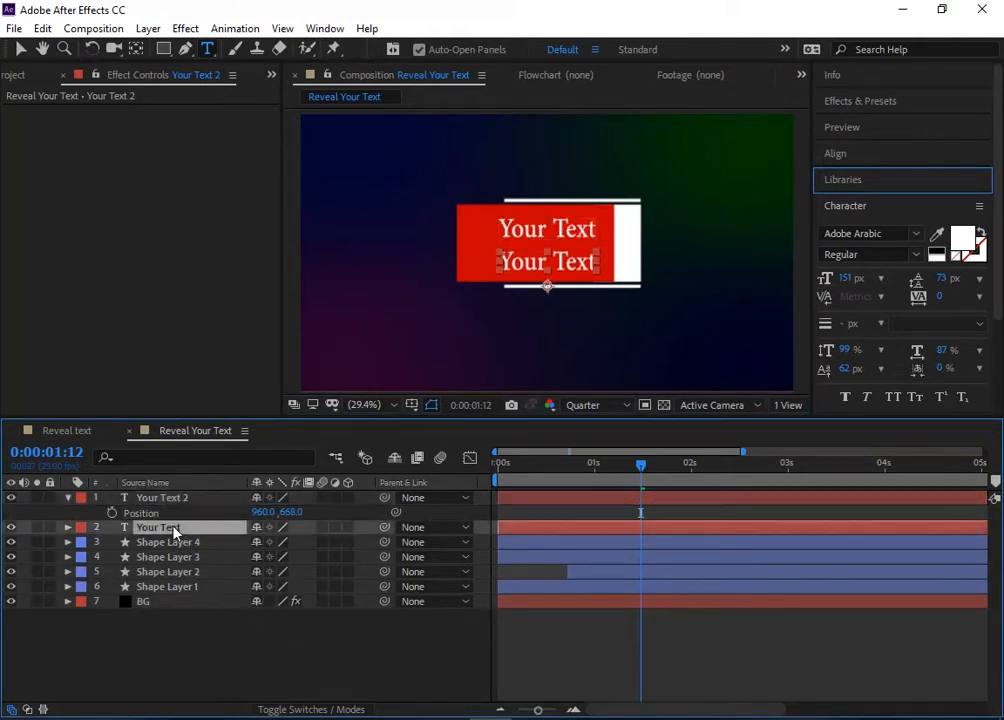
pyautogui.press('p')
pyautogui.moveTo(290, 541); pyautogui.dragTo(268, 541)
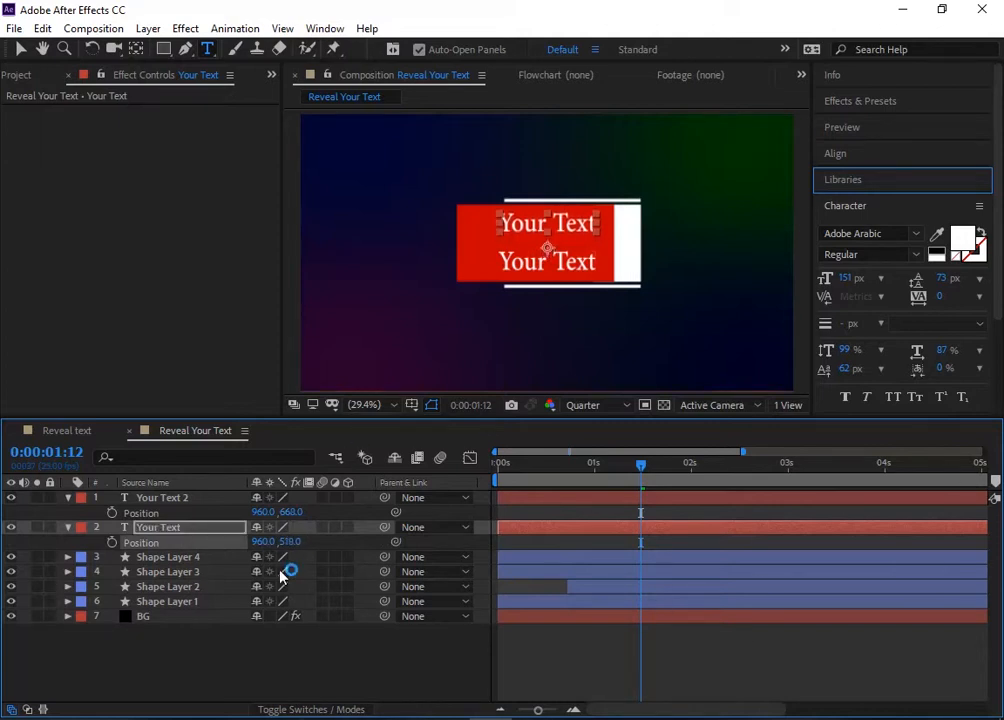
# Step: Change the wording of the lower text line to "Your Logo"
pyautogui.click(582, 266)
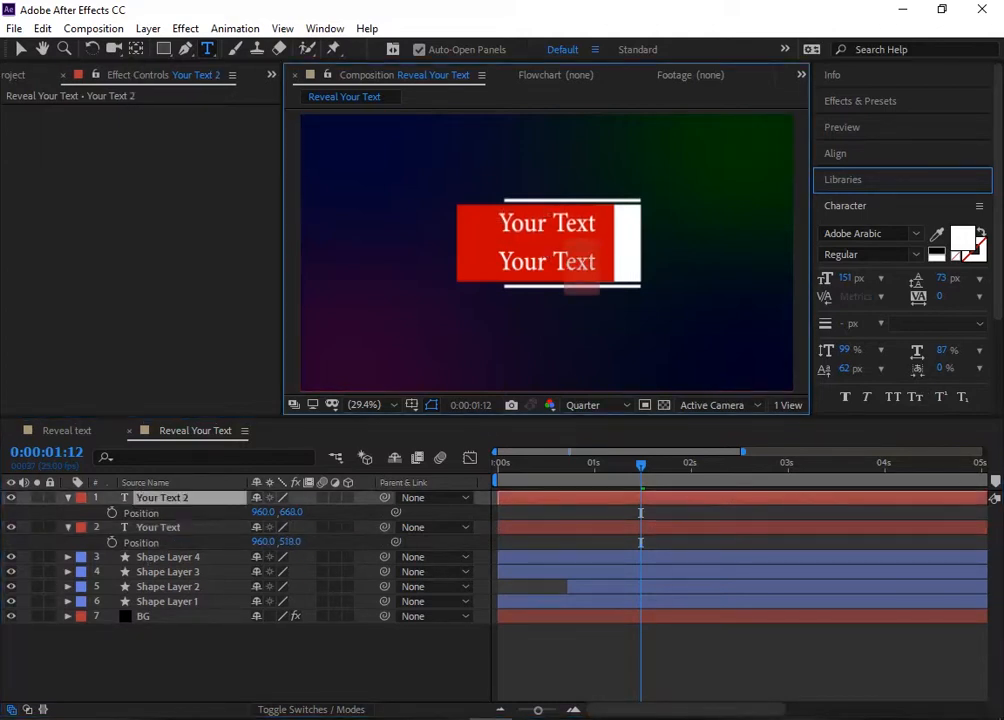
pyautogui.write('Logo')
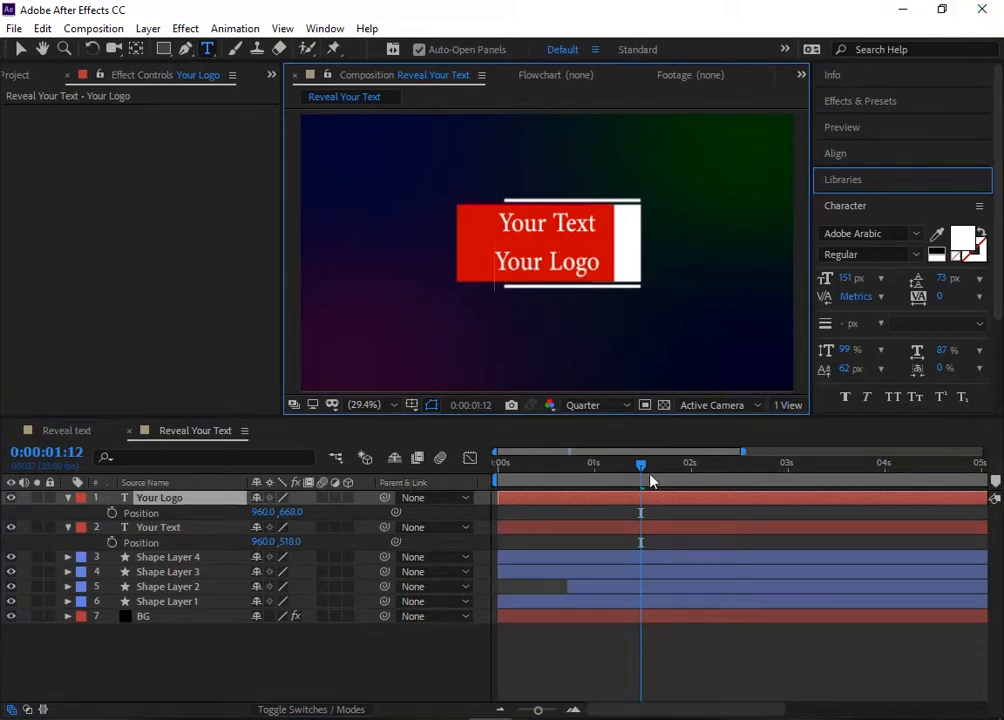
# Step: Make both text layers, Your Logo and Your Text, start at 0:00:02:05
pyautogui.moveTo(641, 464); pyautogui.dragTo(707, 470)
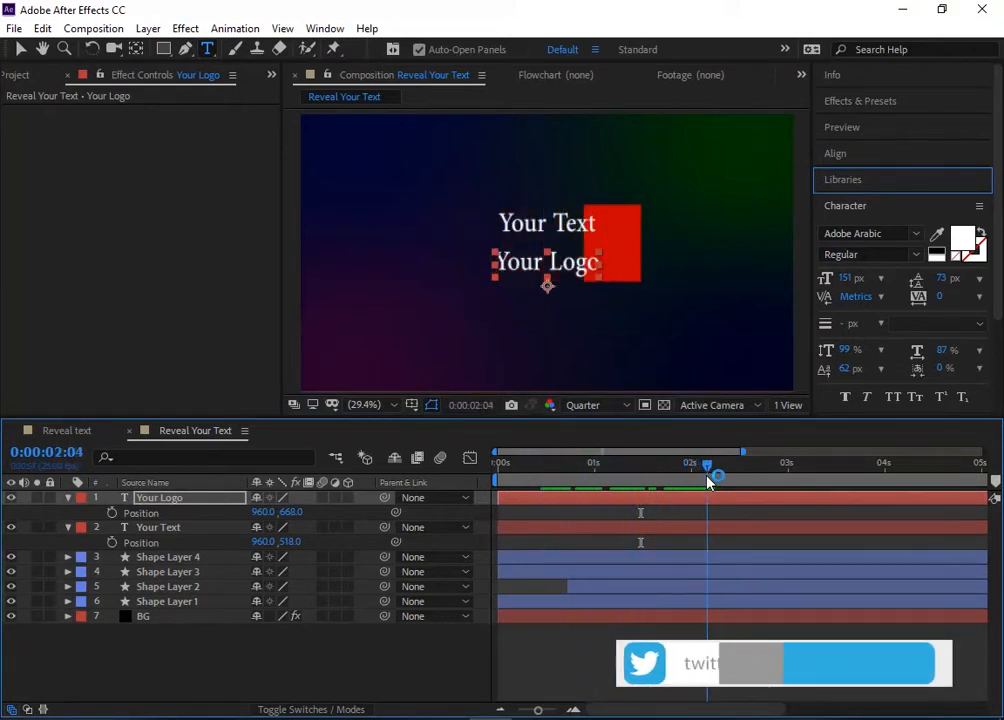
pyautogui.keyDown('shift'); pyautogui.click(190, 527); pyautogui.keyUp('shift')
pyautogui.moveTo(540, 504); pyautogui.dragTo(750, 500)
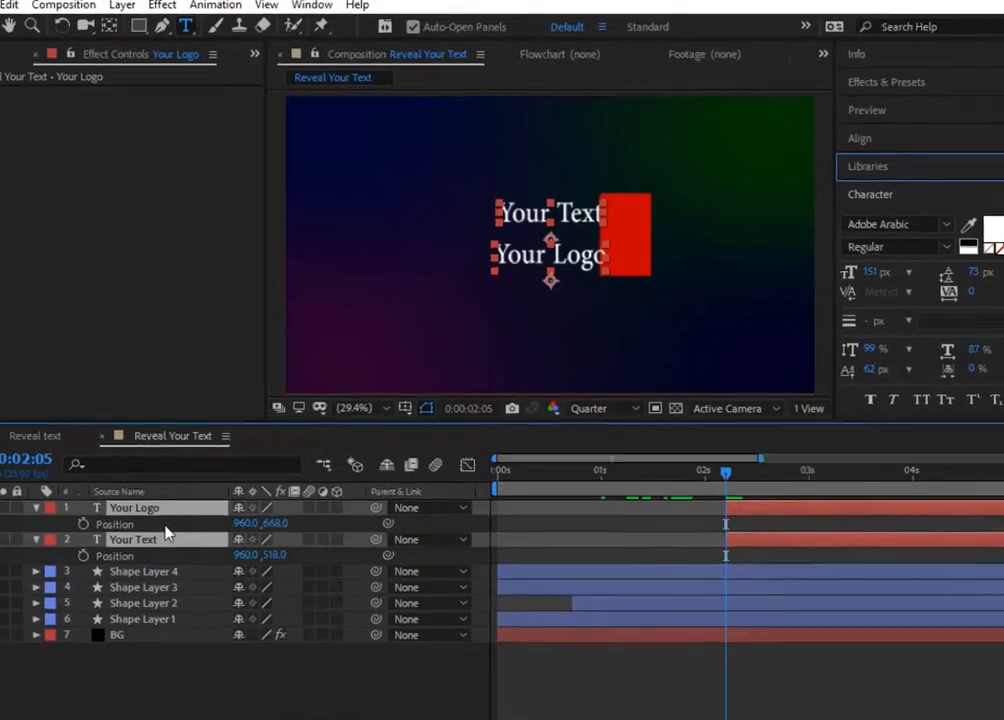
# Step: Keyframe the Scale of both text layers at 0% at 0:00:02:05
pyautogui.press('s')
pyautogui.click(226, 547)
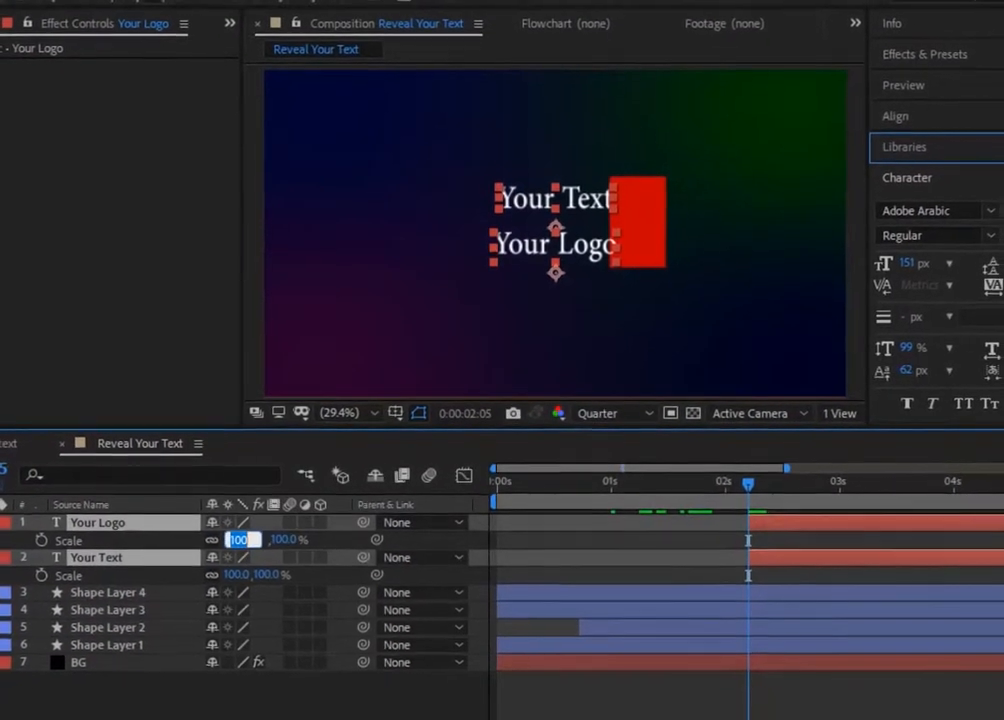
pyautogui.write('0')
pyautogui.press('Return')
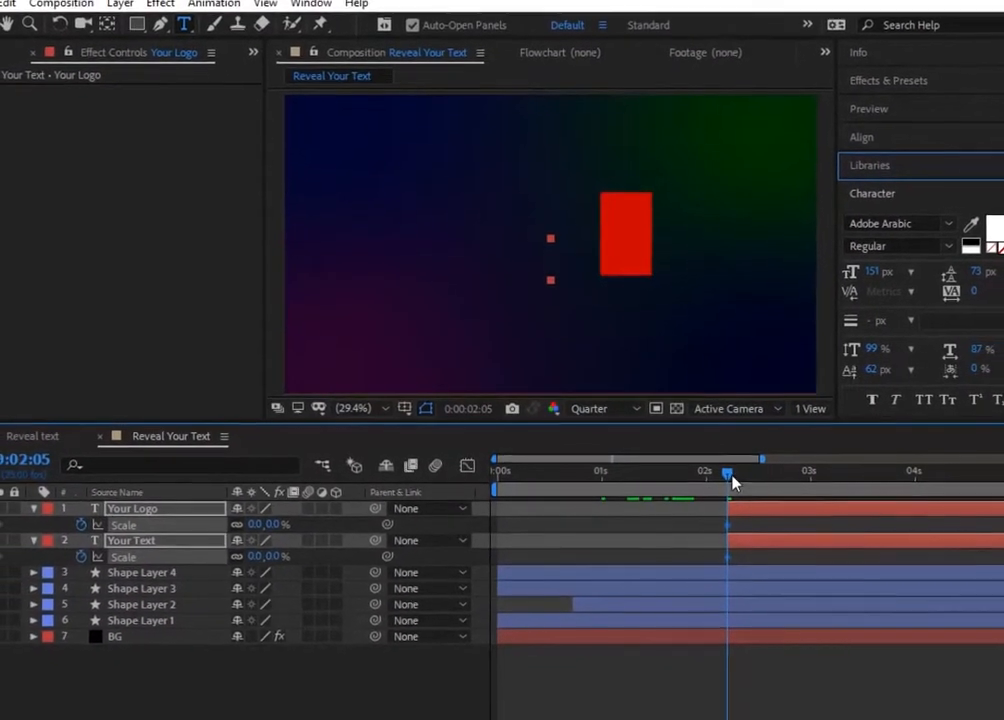
# Step: Set both text layers' Scale to 100% at 0:00:02:12, and shift the layers to start at 0:00:02:01
pyautogui.moveTo(737, 478)
pyautogui.mouseDown()
pyautogui.moveTo(762, 484)
pyautogui.moveTo(748, 472)
pyautogui.mouseUp()
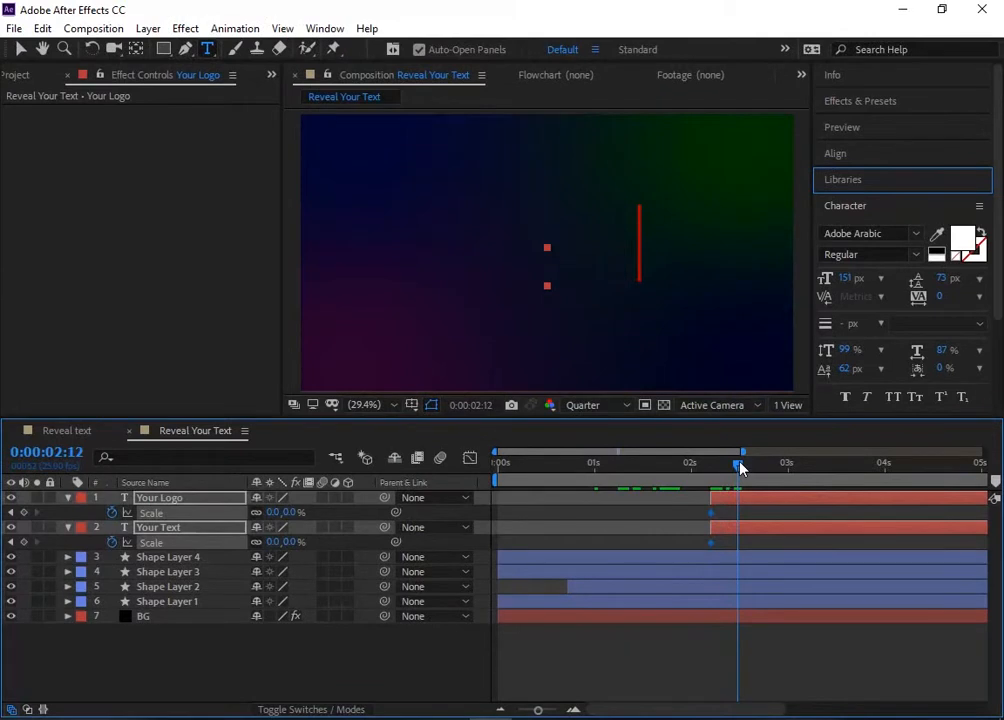
pyautogui.click(274, 512)
pyautogui.press('Return')
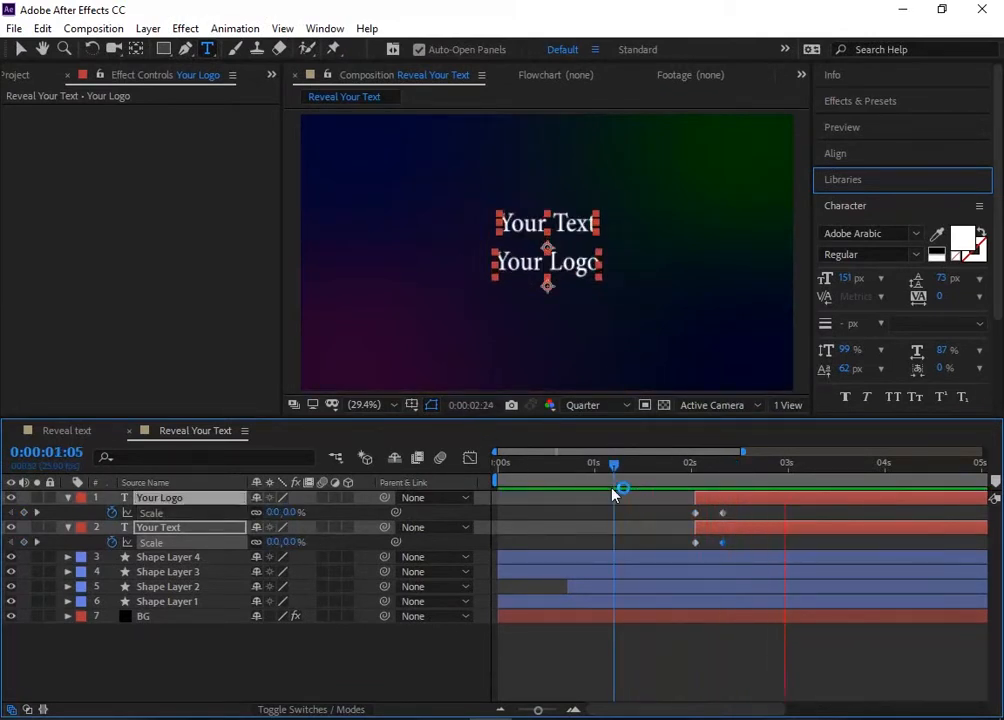
pyautogui.press('space')
pyautogui.press('space')
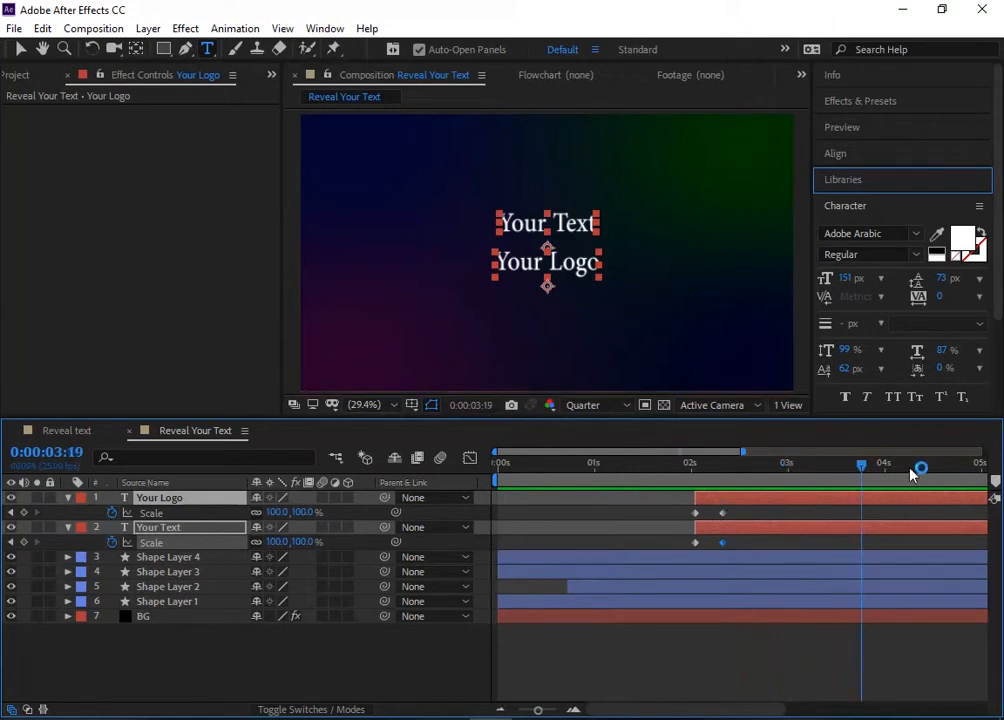
# Step: Set both text layers' Anchor Point Y to -88 and reposition Your Logo to Y 581 and Your Text to Y 431
pyautogui.moveTo(866, 470); pyautogui.dragTo(725, 475)
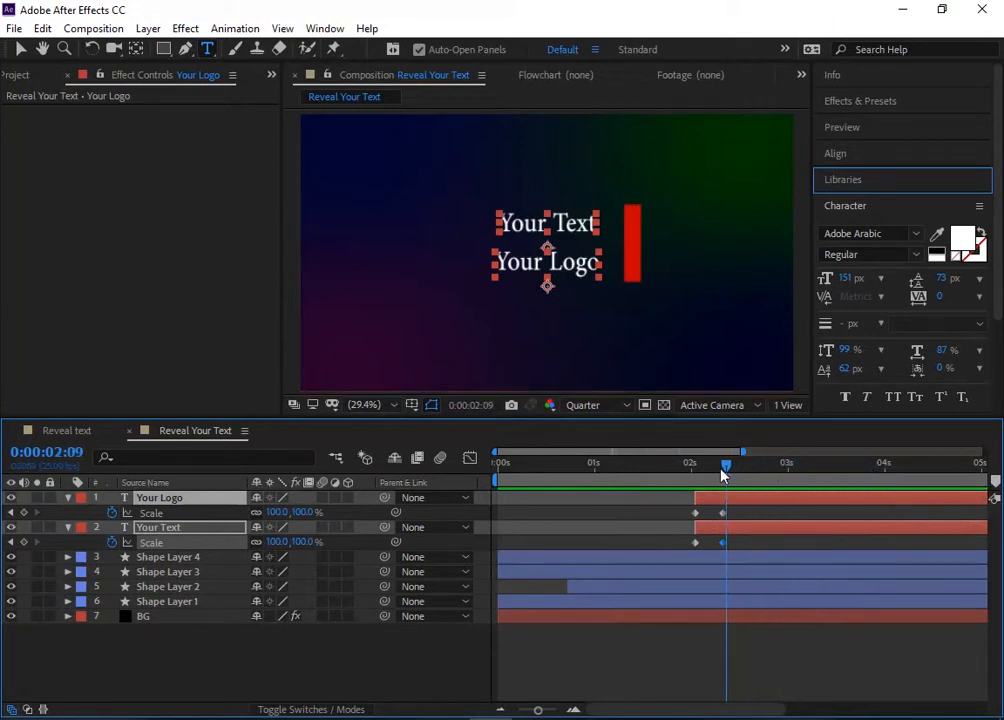
pyautogui.click(67, 497)
pyautogui.click(67, 497)
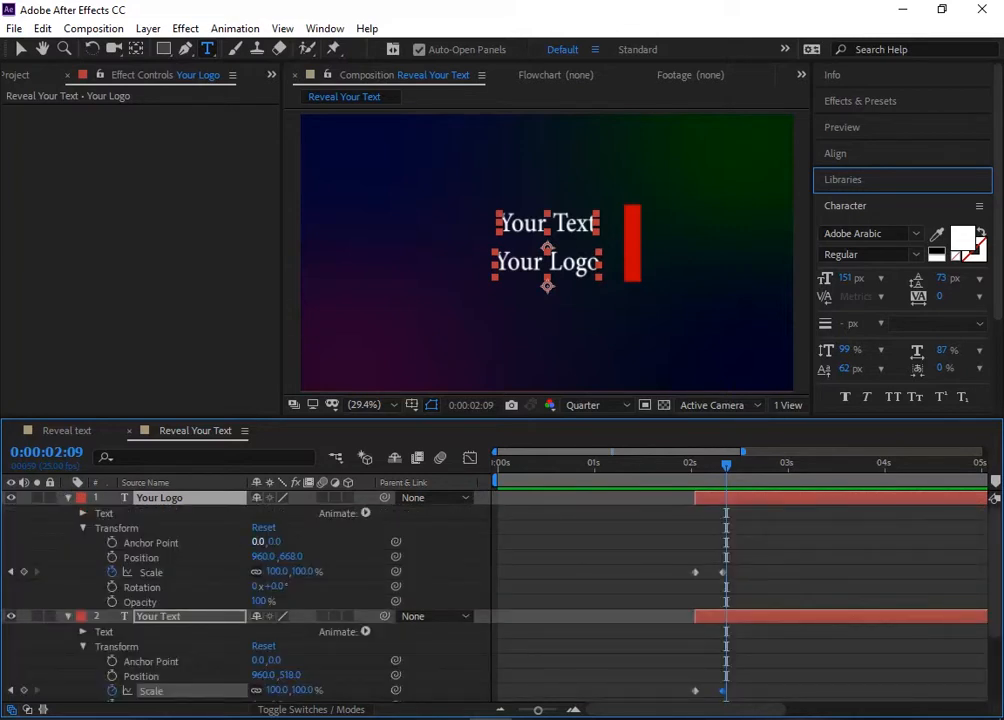
pyautogui.moveTo(274, 542); pyautogui.dragTo(212, 542)
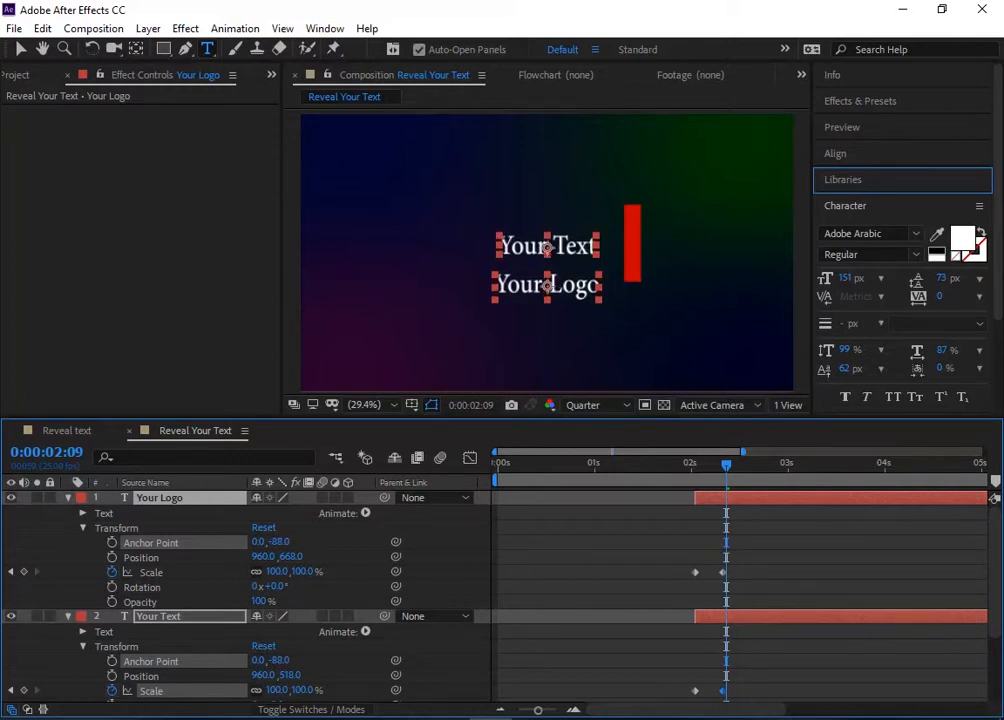
pyautogui.moveTo(290, 557); pyautogui.dragTo(232, 557)
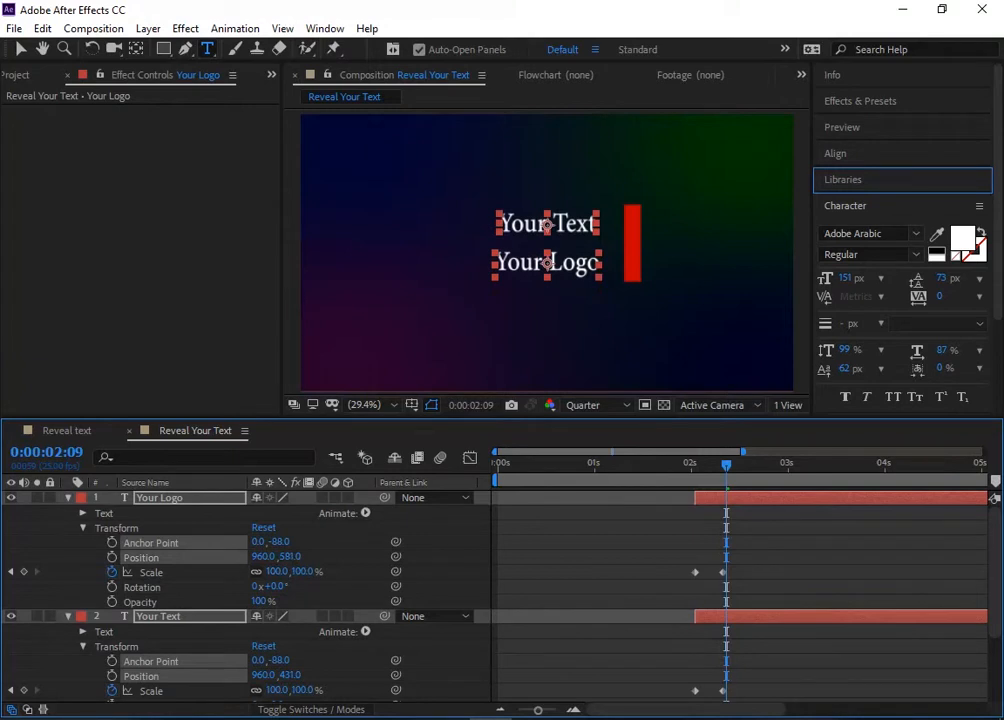
# Step: Preview the text scaling animation from 0:00:02:01 and collapse both text layers
pyautogui.moveTo(720, 478); pyautogui.dragTo(697, 496)
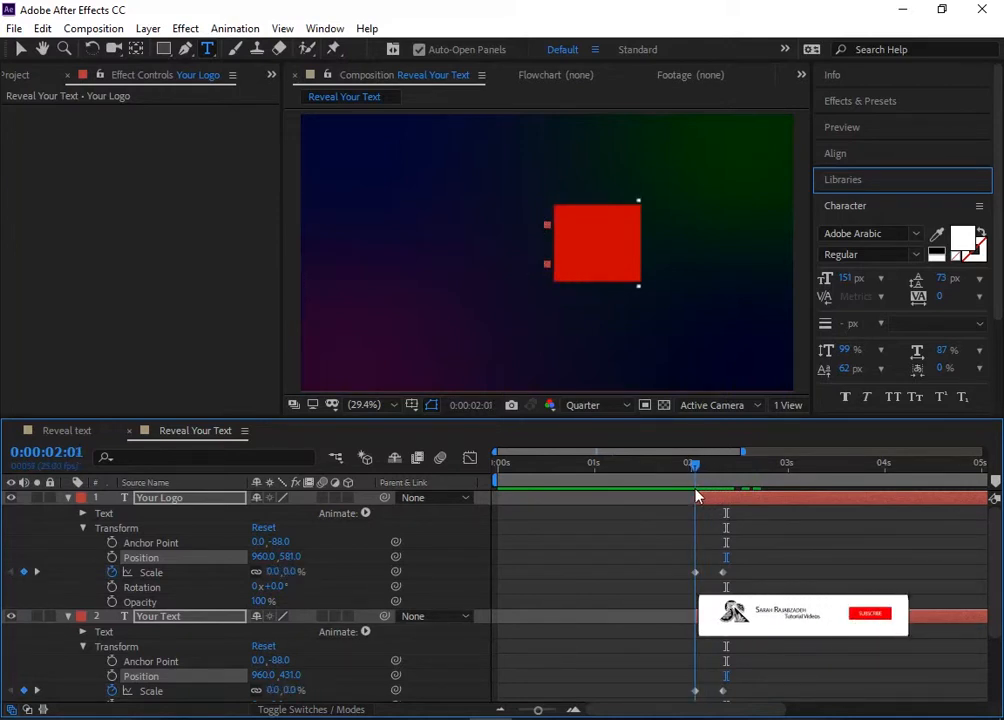
pyautogui.press('space')
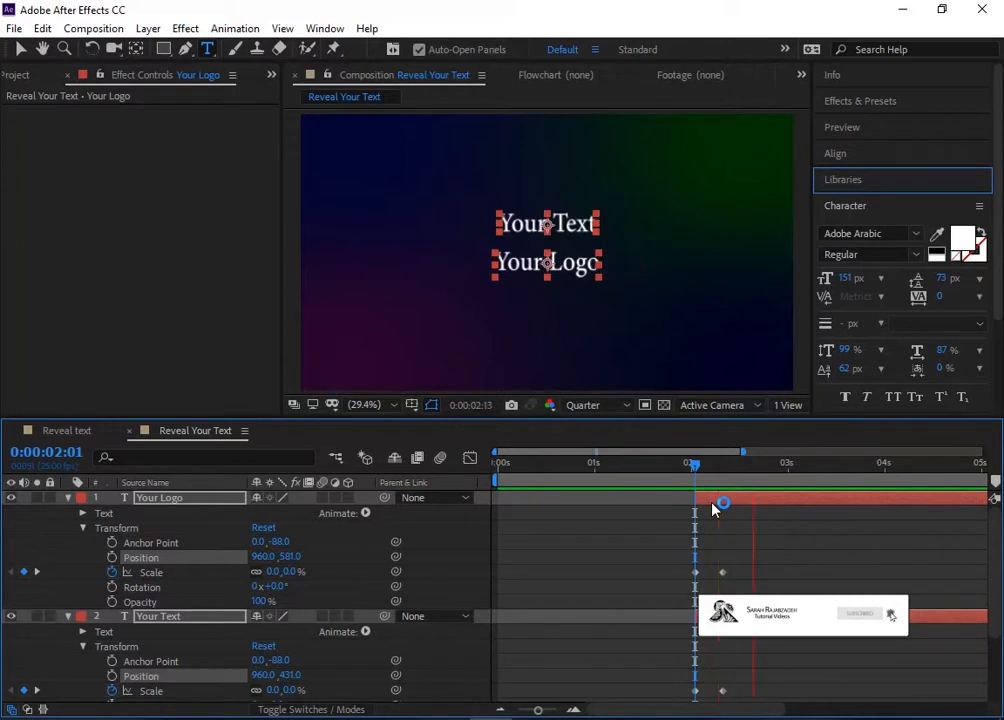
pyautogui.press('space')
pyautogui.moveTo(820, 468); pyautogui.dragTo(594, 468)
pyautogui.click(67, 497)
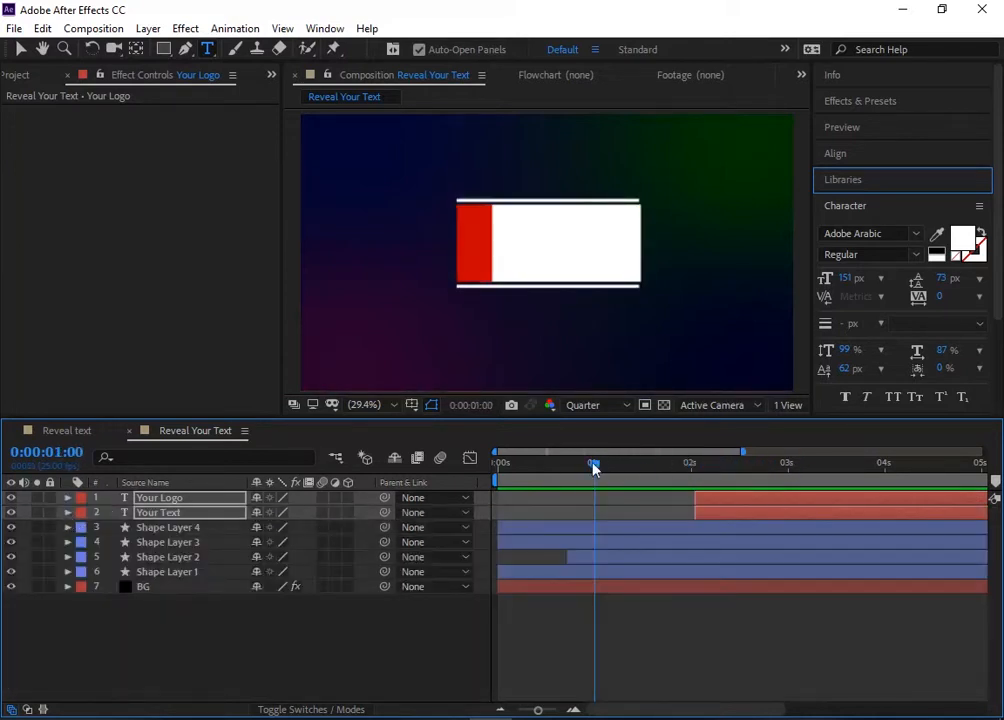
# Step: Find the Lens Flare effect and apply it to the BG layer
pyautogui.rightClick(263, 650)
pyautogui.click(155, 588)
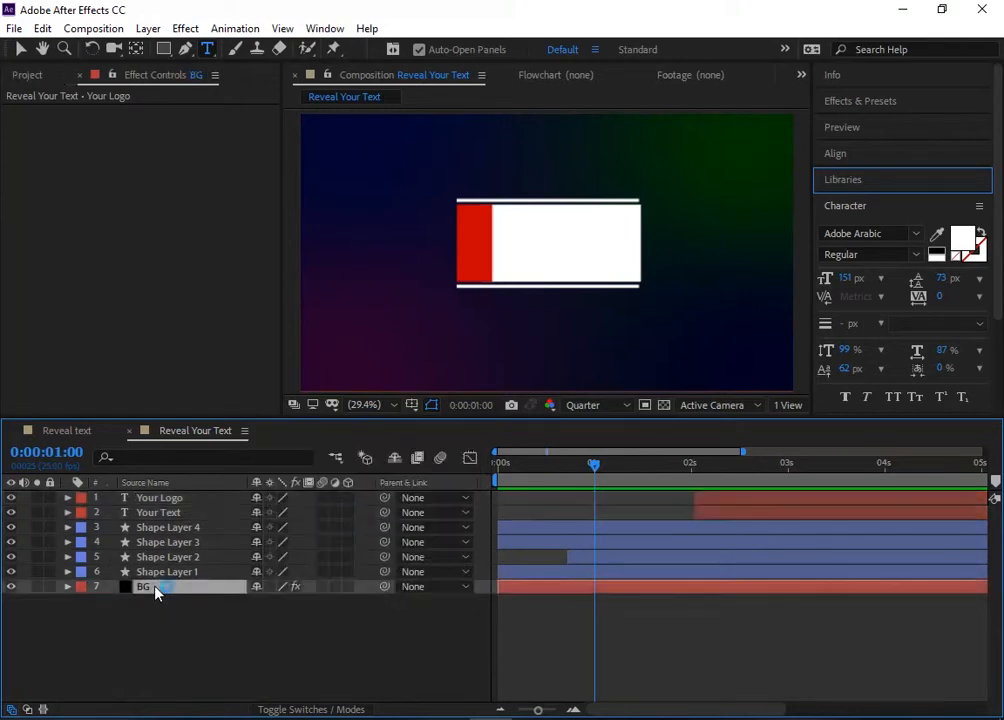
pyautogui.click(858, 102)
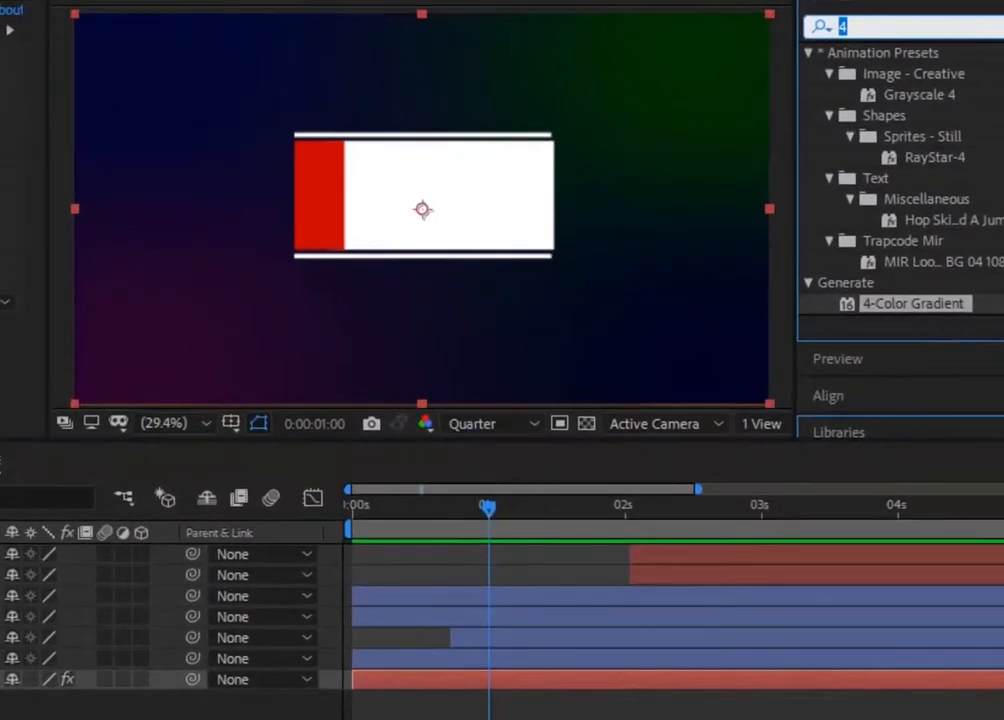
pyautogui.write('lens')
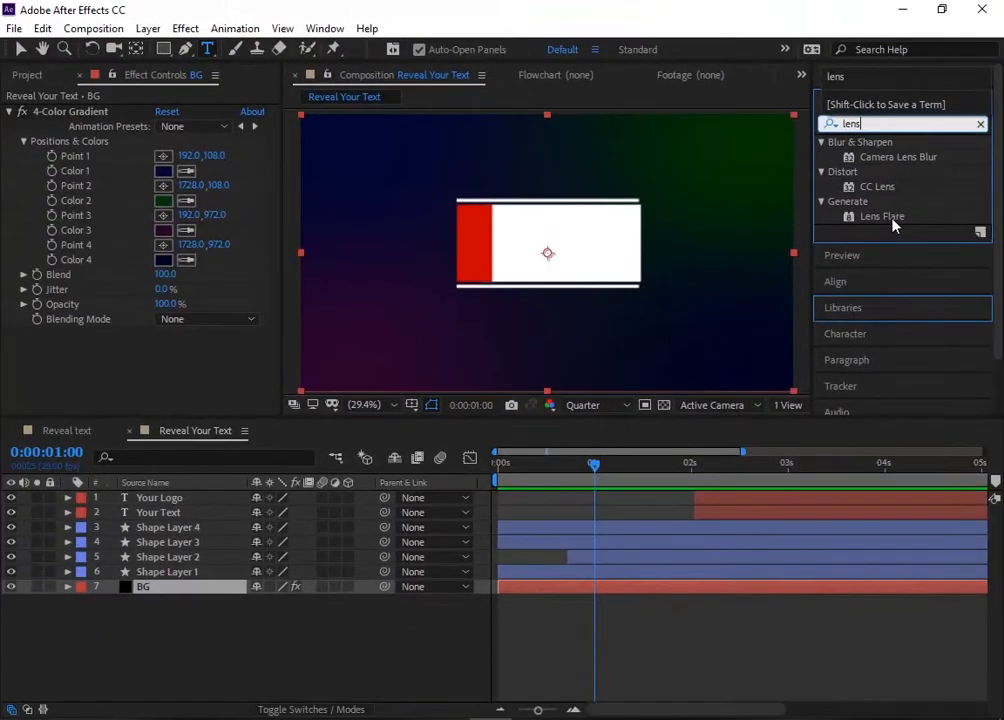
pyautogui.moveTo(889, 181); pyautogui.dragTo(192, 519)
pyautogui.moveTo(327, 487); pyautogui.dragTo(187, 593)
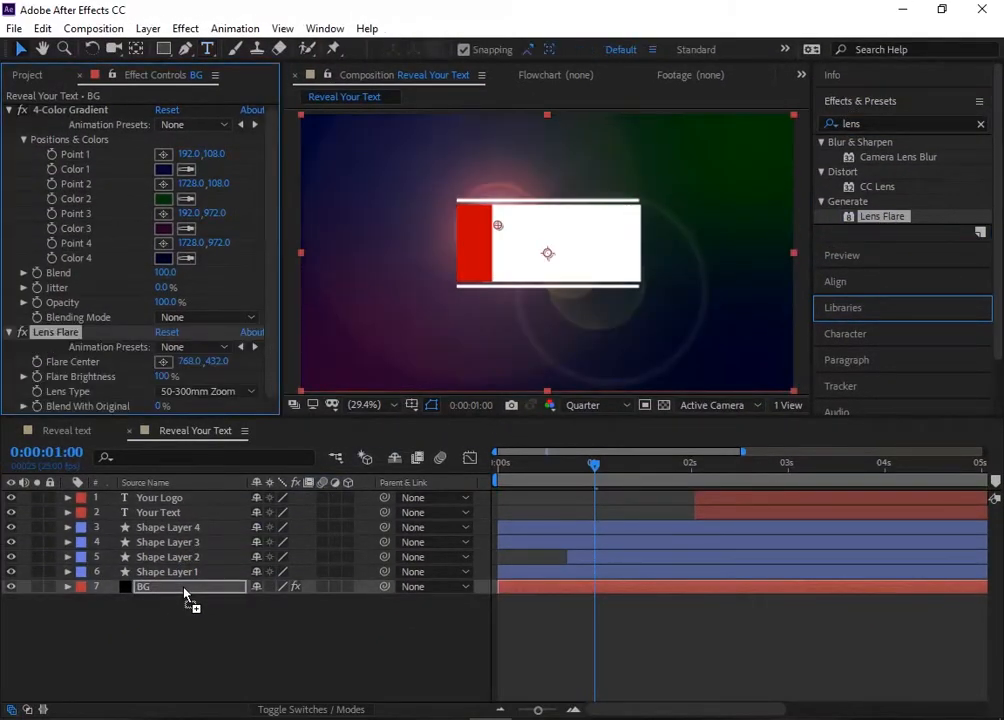
# Step: At 0:00:00:00, move the flare center to 961.6, 537.3 and start keyframing Flare Center and Flare Brightness
pyautogui.moveTo(594, 466); pyautogui.dragTo(471, 486)
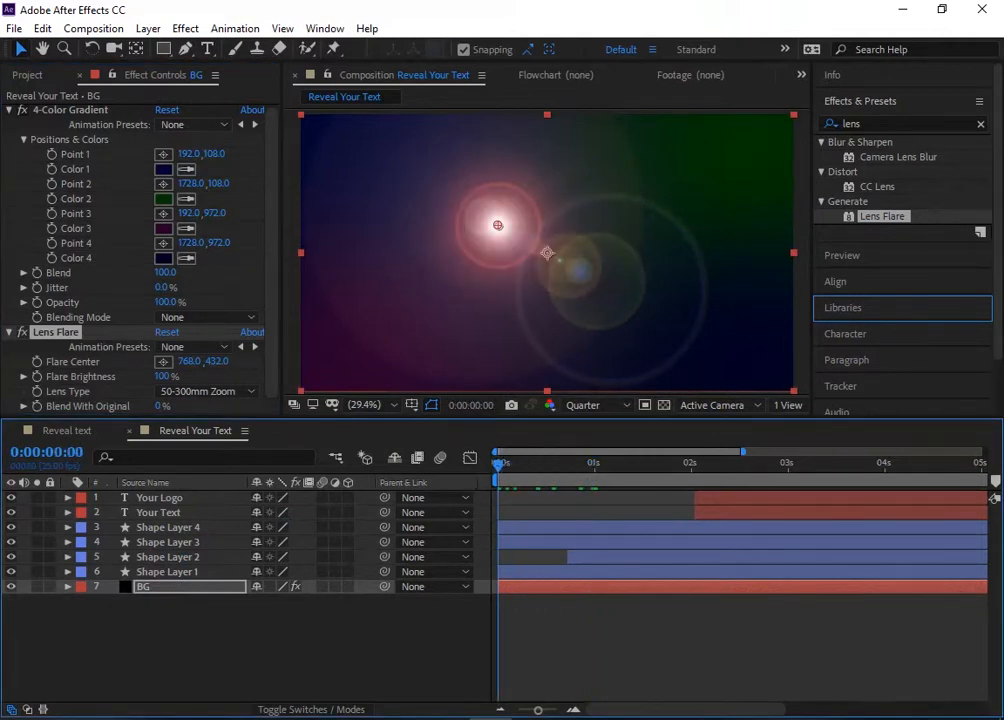
pyautogui.moveTo(499, 226); pyautogui.dragTo(547, 256)
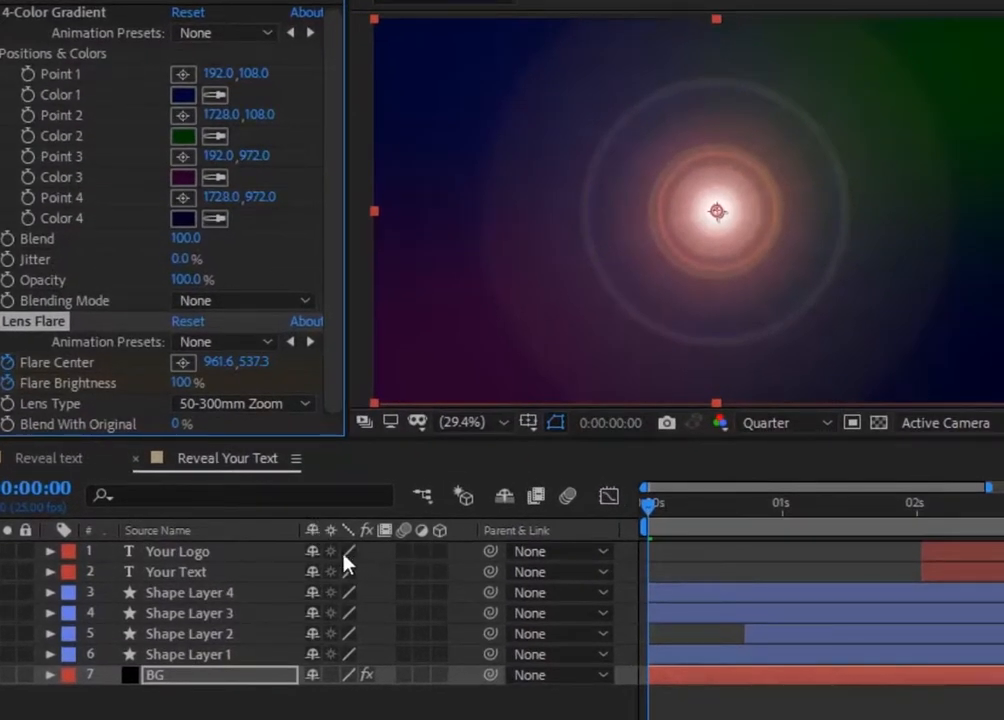
# Step: Try the 35mm Prime and 105mm Prime lens types on the flare and restore 50-300mm Zoom
pyautogui.click(248, 404)
pyautogui.click(245, 457)
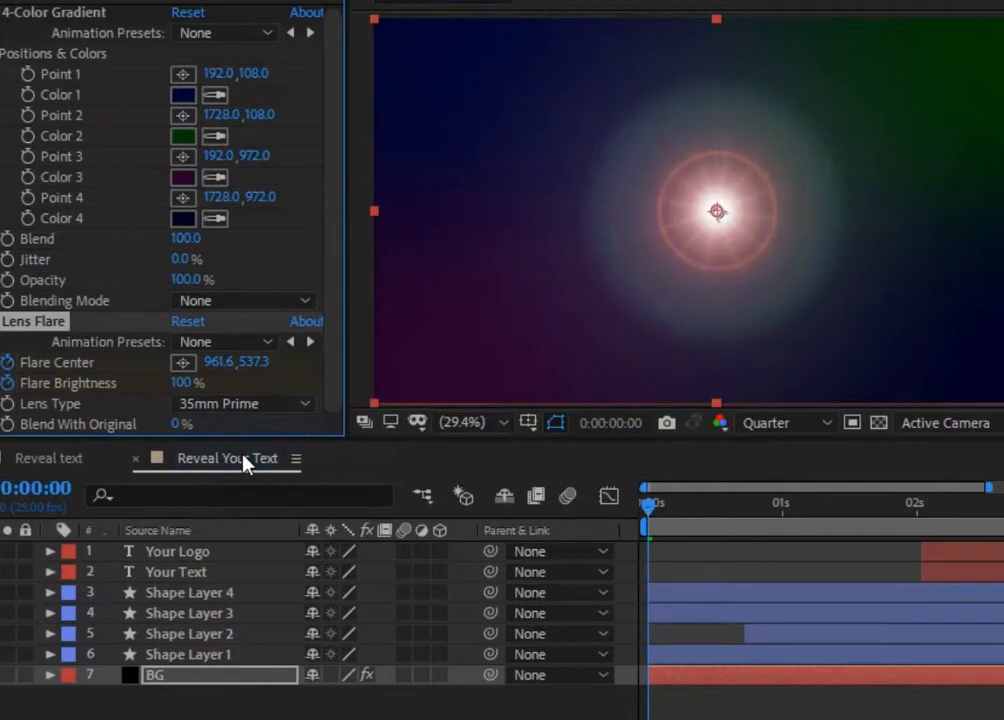
pyautogui.click(240, 404)
pyautogui.click(238, 481)
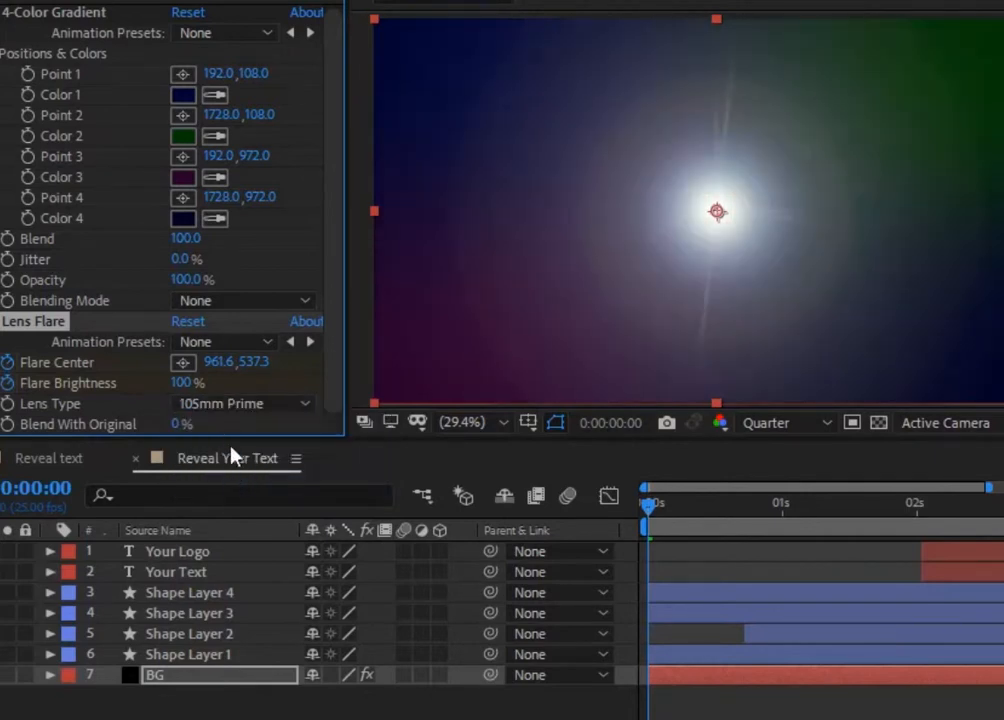
pyautogui.click(240, 404)
pyautogui.click(240, 428)
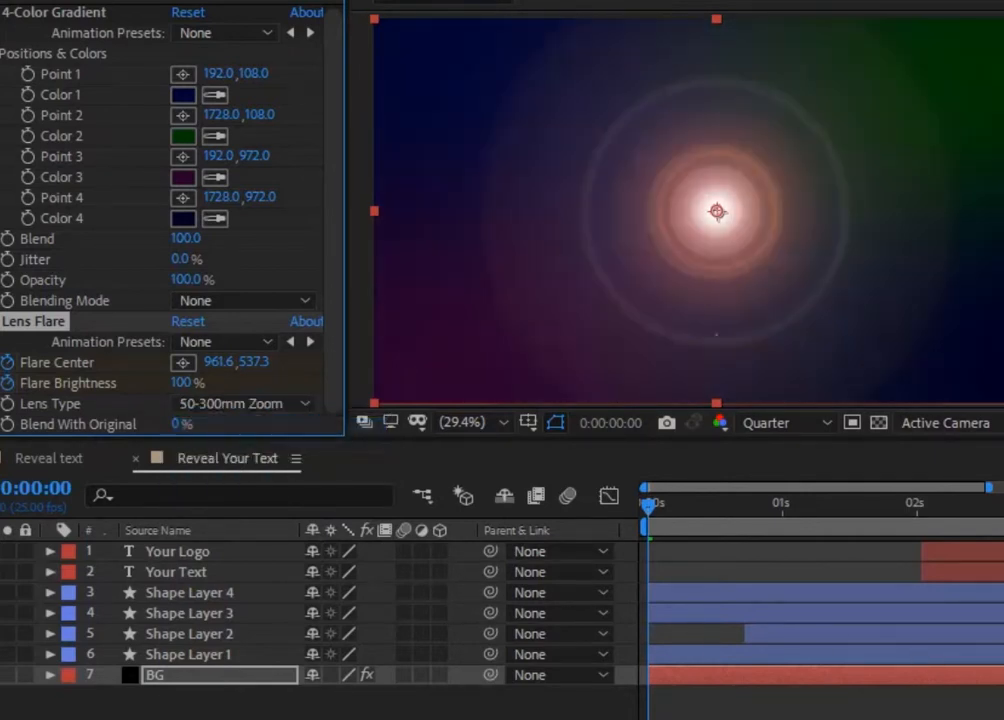
# Step: Set Flare Brightness to 0% at 0:00:00:14 and hold that value with another keyframe at 0:00:01:21
pyautogui.moveTo(654, 506); pyautogui.dragTo(737, 497)
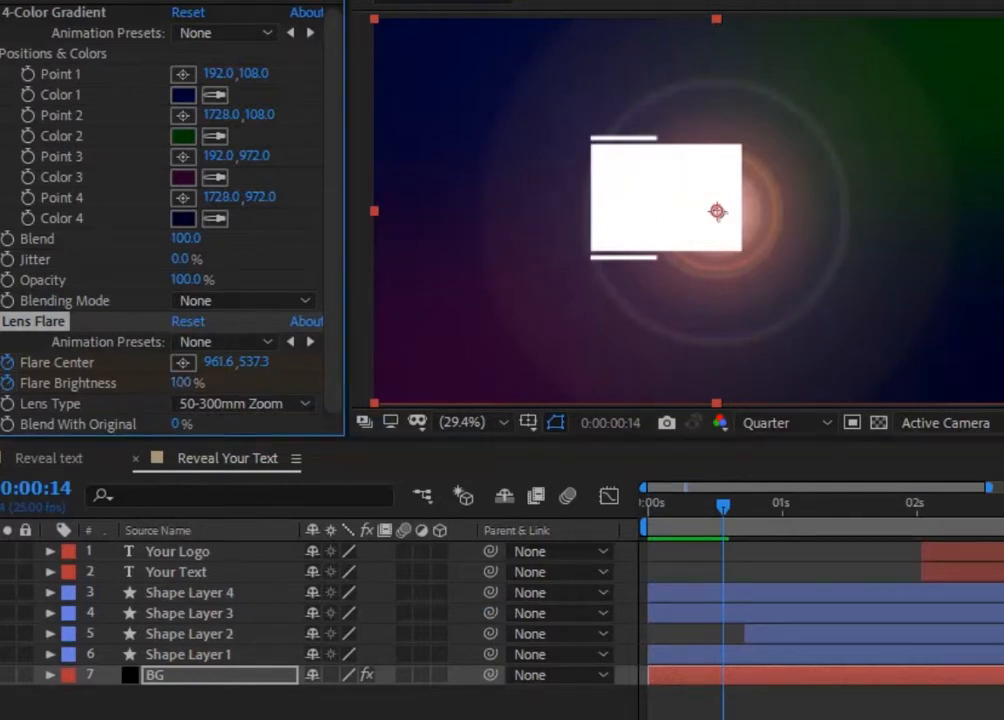
pyautogui.moveTo(180, 383); pyautogui.dragTo(145, 383)
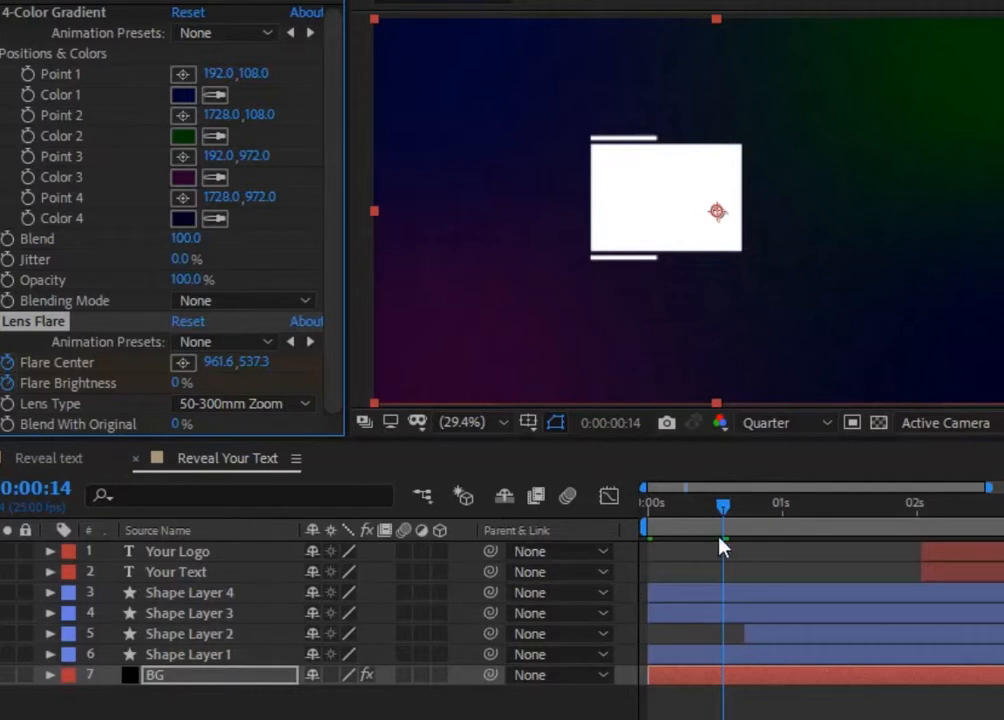
pyautogui.moveTo(725, 511); pyautogui.dragTo(896, 506)
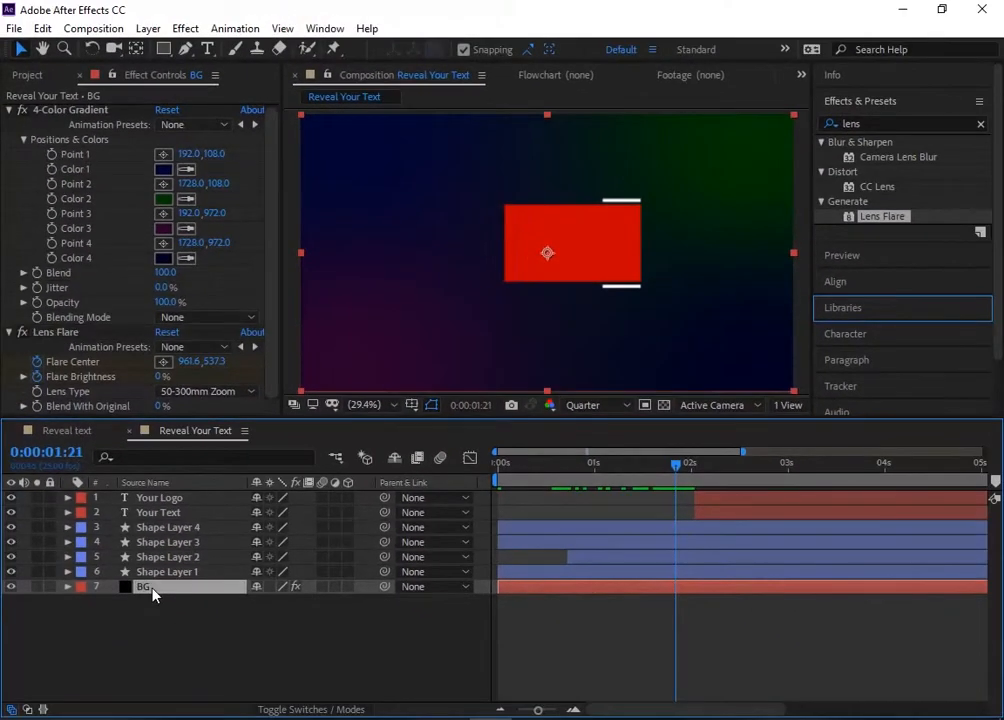
pyautogui.press('u')
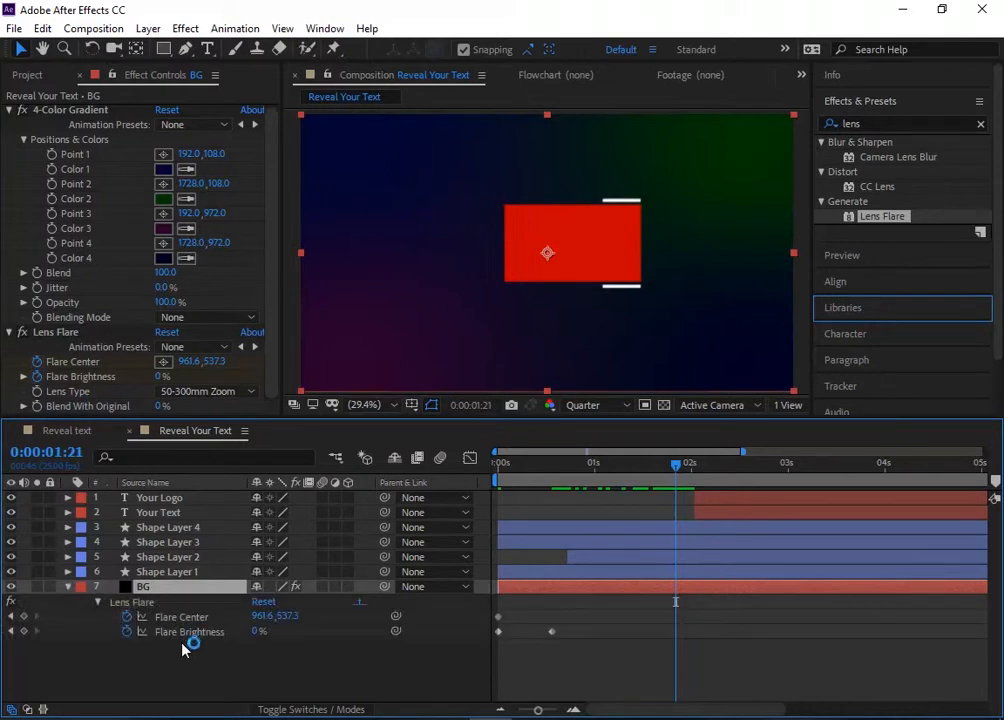
pyautogui.click(24, 631)
# Step: Keyframe the Flare Brightness at 100% at 0:00:02:22
pyautogui.moveTo(676, 464); pyautogui.dragTo(780, 470)
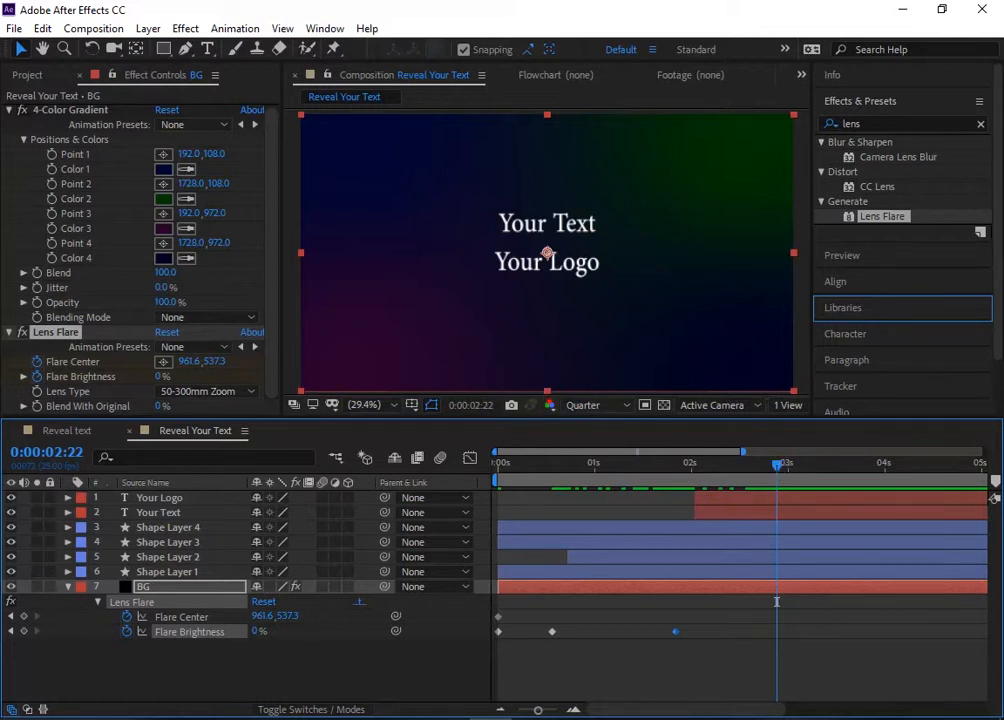
pyautogui.moveTo(160, 377); pyautogui.dragTo(207, 382)
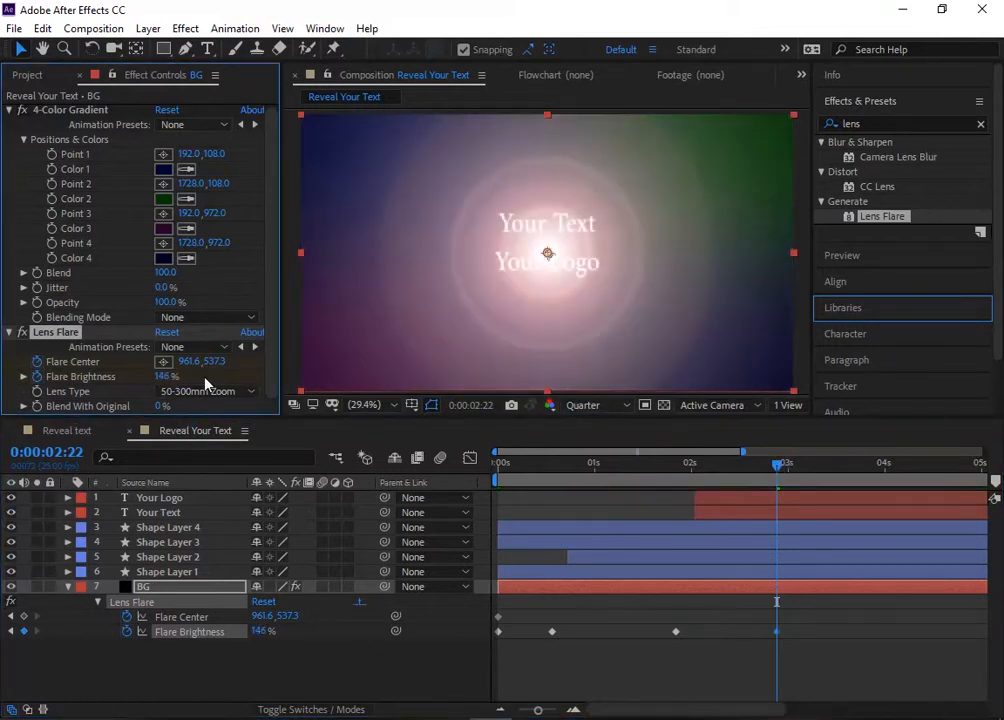
pyautogui.click(168, 378)
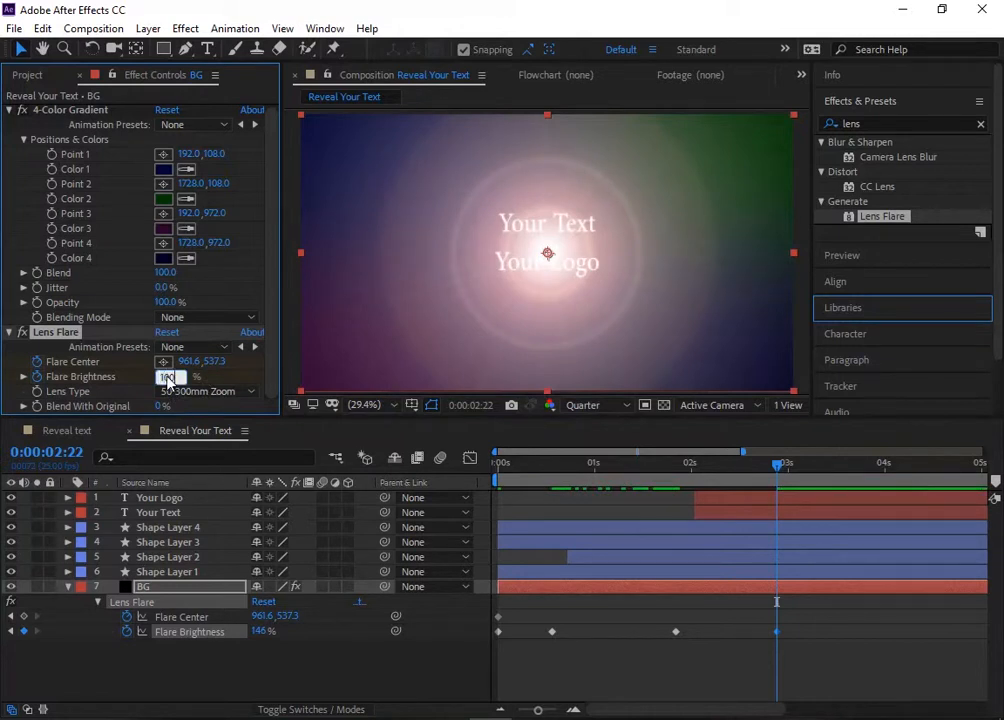
pyautogui.write('100')
pyautogui.press('Return')
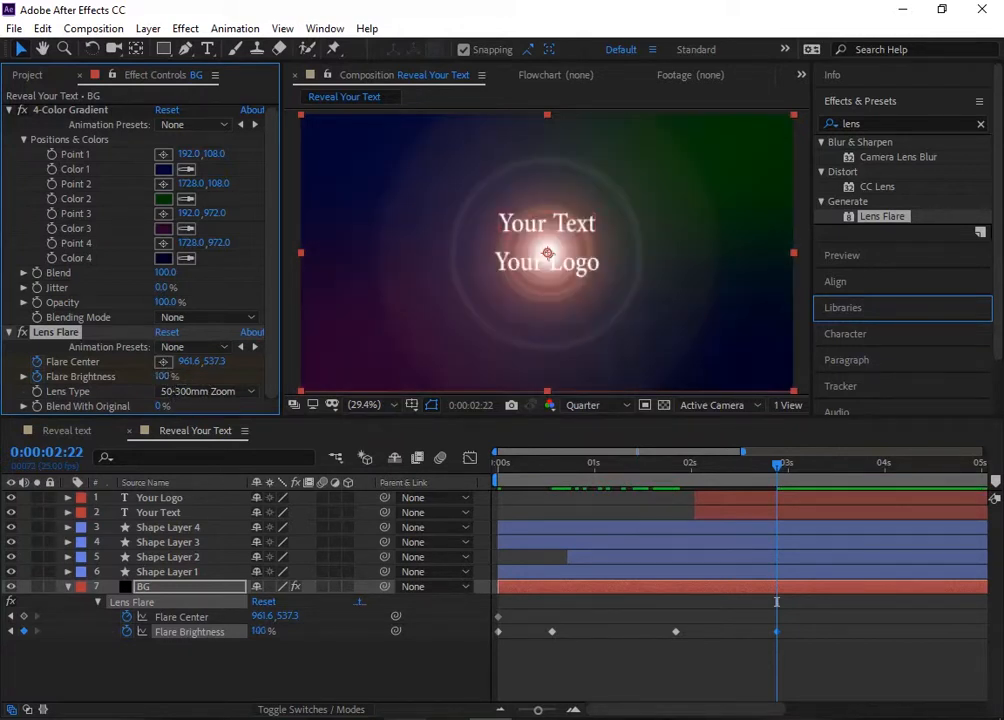
# Step: Add a Flare Center keyframe at 0:00:01:21
pyautogui.moveTo(777, 470); pyautogui.dragTo(678, 490)
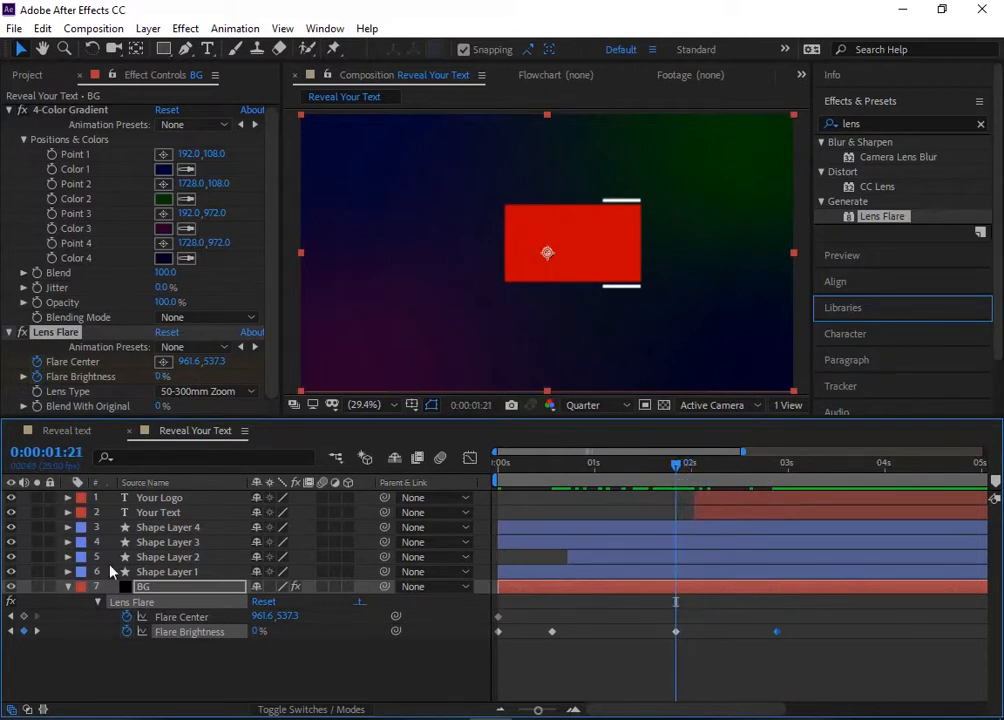
pyautogui.click(24, 616)
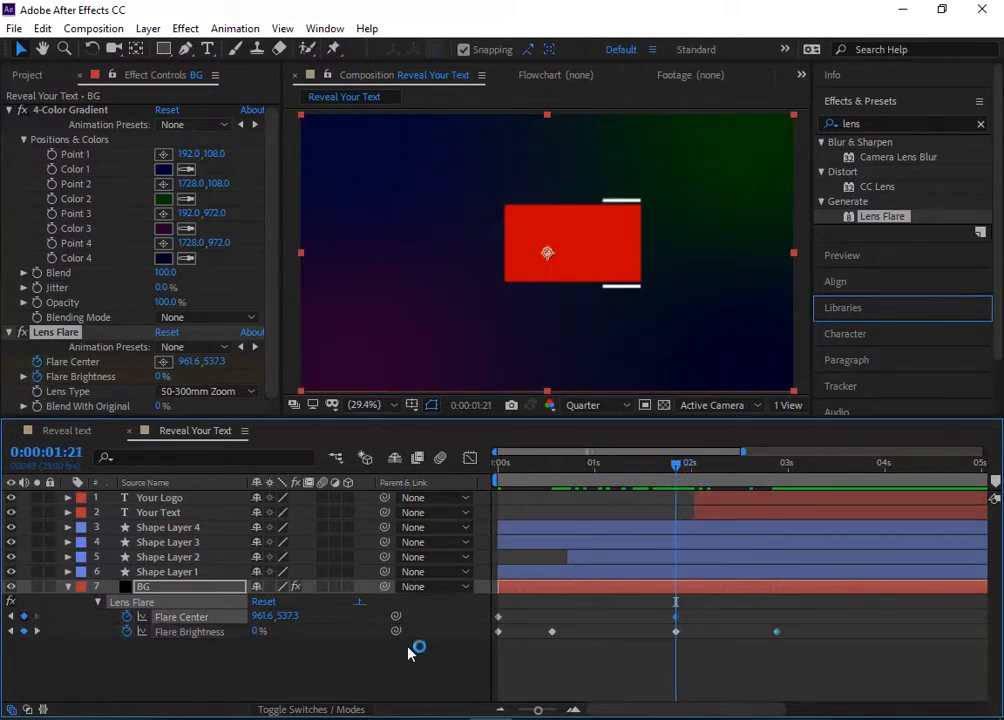
# Step: Move the flare center to the composition's upper-left corner, about 10.6, -9.5, at 0:00:02:22
pyautogui.click(38, 631)
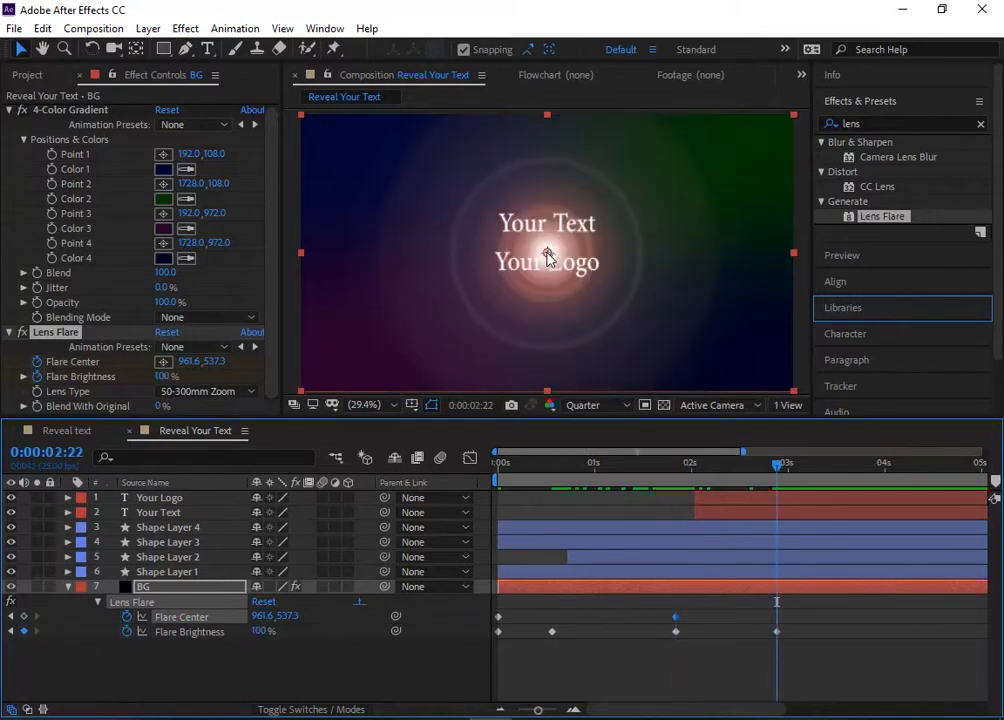
pyautogui.moveTo(546, 253); pyautogui.dragTo(318, 116)
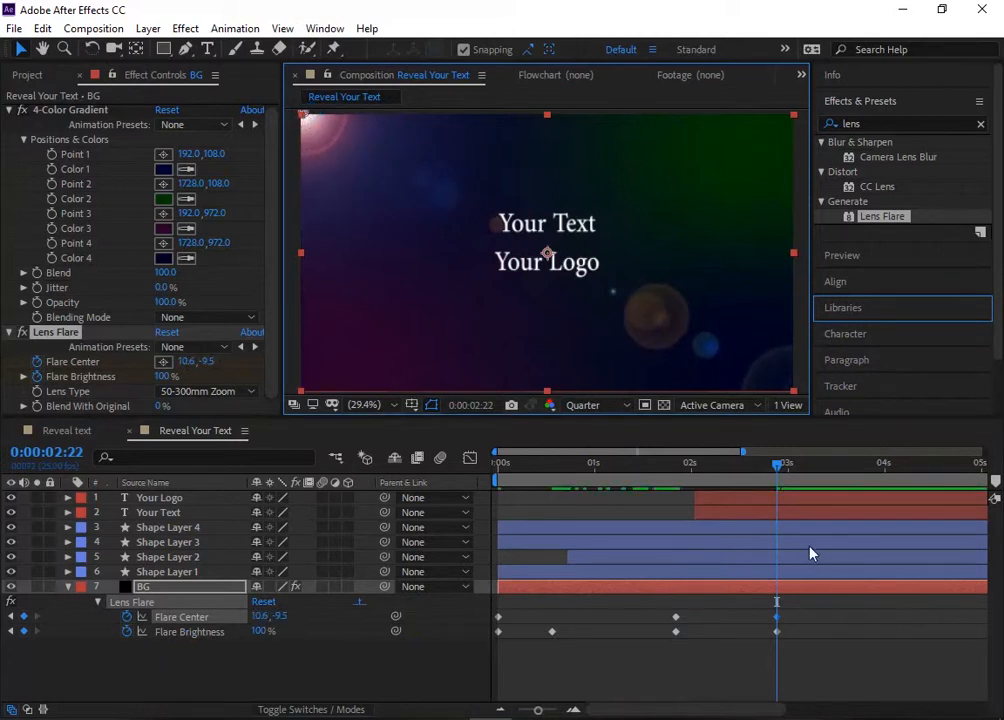
pyautogui.moveTo(766, 477); pyautogui.dragTo(587, 500)
# Step: Apply Easy Ease to all Flare Center keyframes, lengthen the last one's incoming influence so speed peaks near 2 seconds, and preview the animation
pyautogui.moveTo(815, 610); pyautogui.dragTo(493, 626)
pyautogui.press('F9')
pyautogui.click(469, 458)
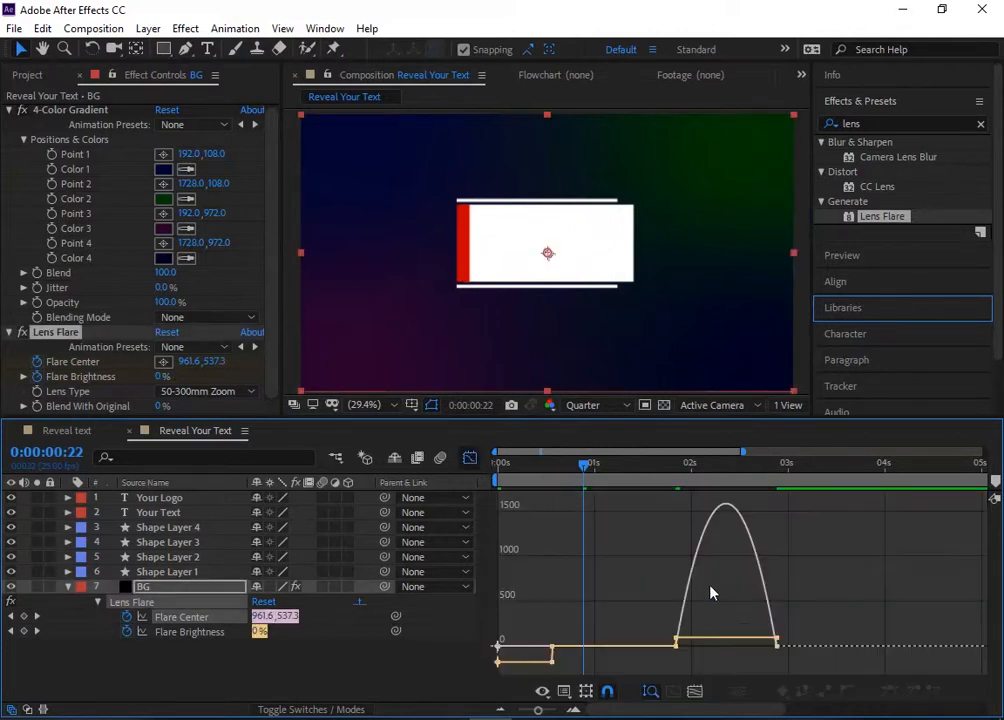
pyautogui.click(778, 647)
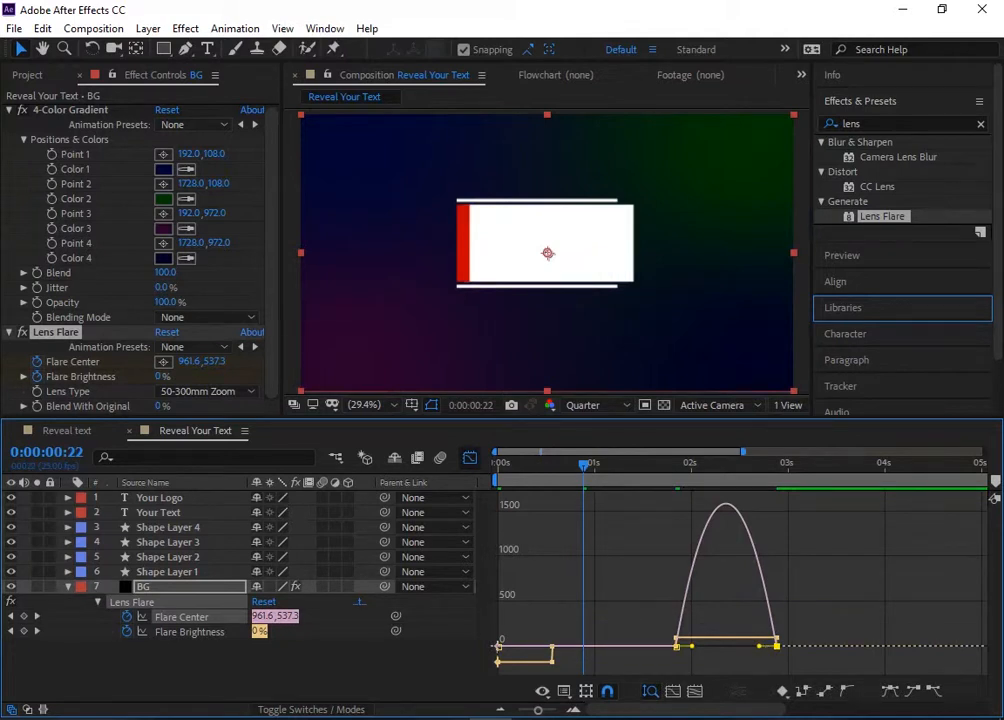
pyautogui.moveTo(760, 646); pyautogui.dragTo(710, 653)
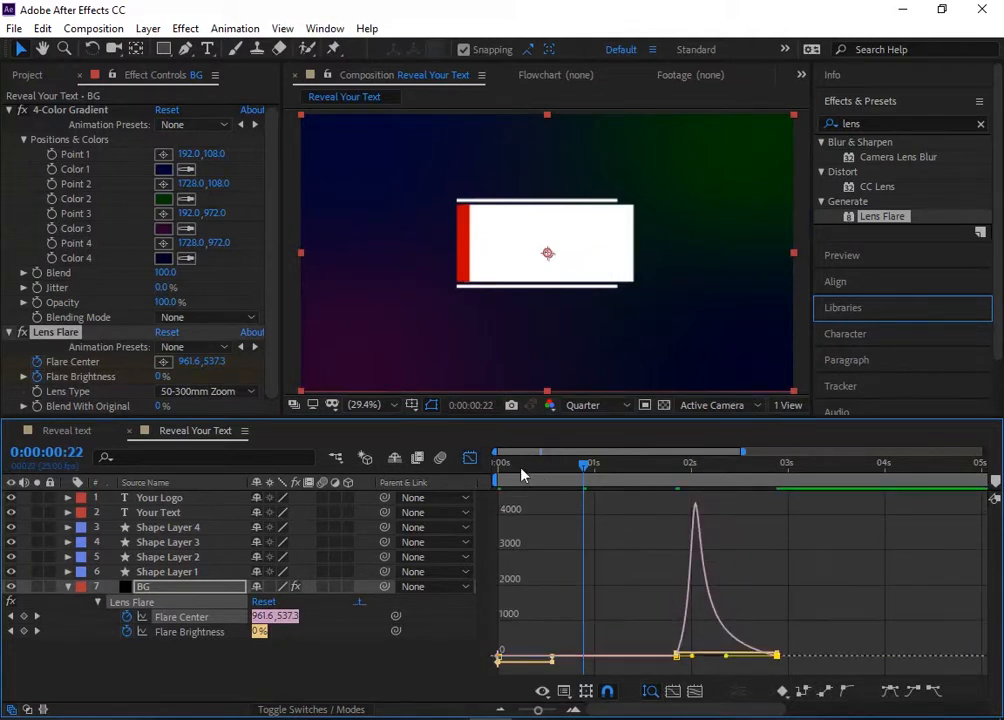
pyautogui.click(474, 460)
pyautogui.press('space')
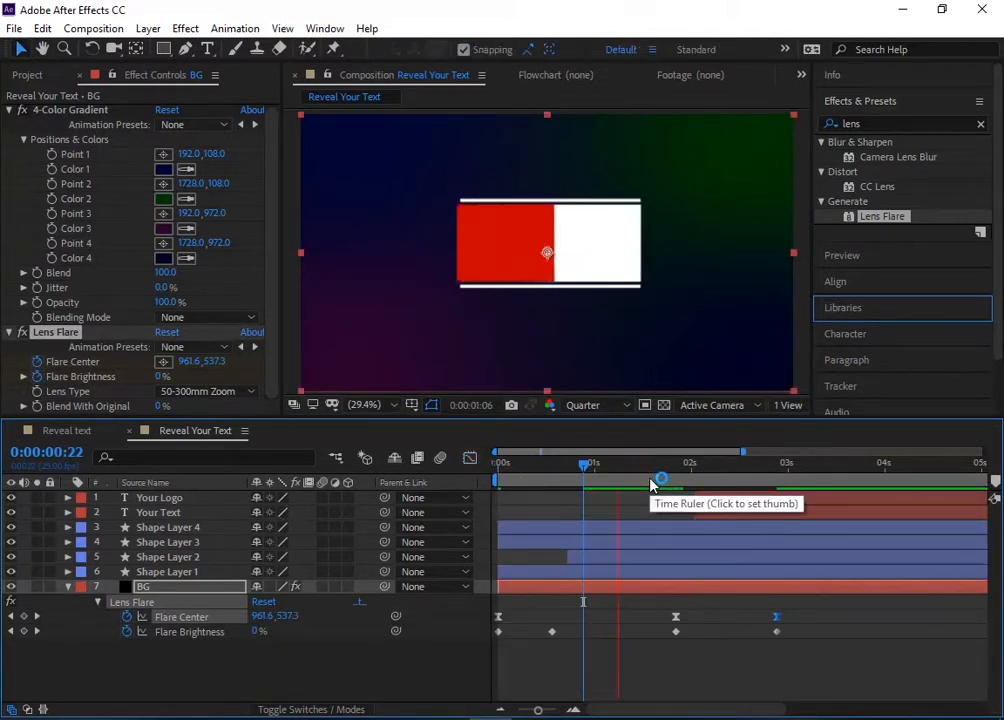